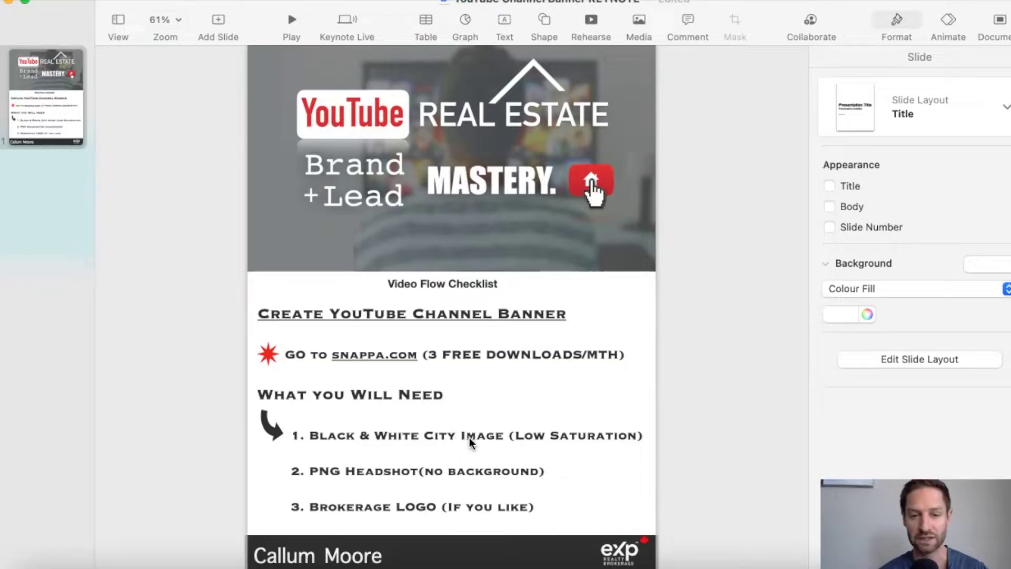
# Inspect the example banner photo's settings, briefly showing it fully desaturated
pyautogui.click(542, 232)
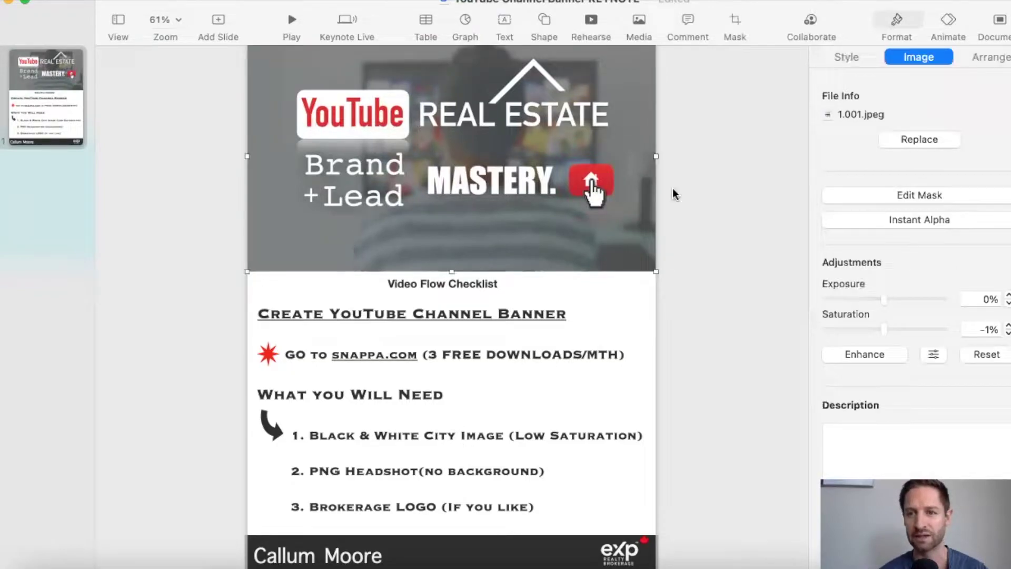
pyautogui.moveTo(883, 325)
pyautogui.mouseDown()
pyautogui.moveTo(820, 323)
pyautogui.moveTo(882, 327)
pyautogui.mouseUp()
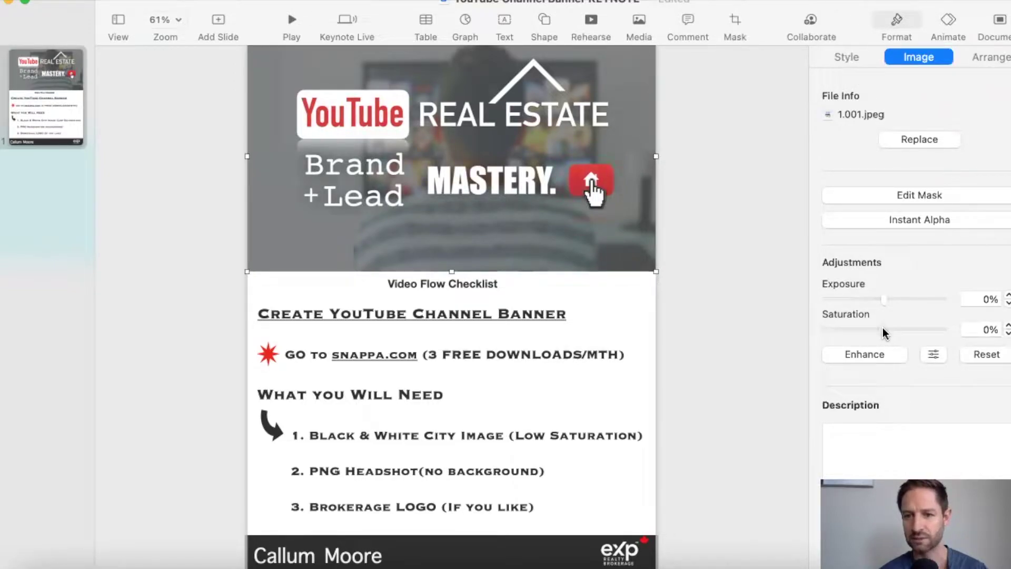
pyautogui.click(682, 338)
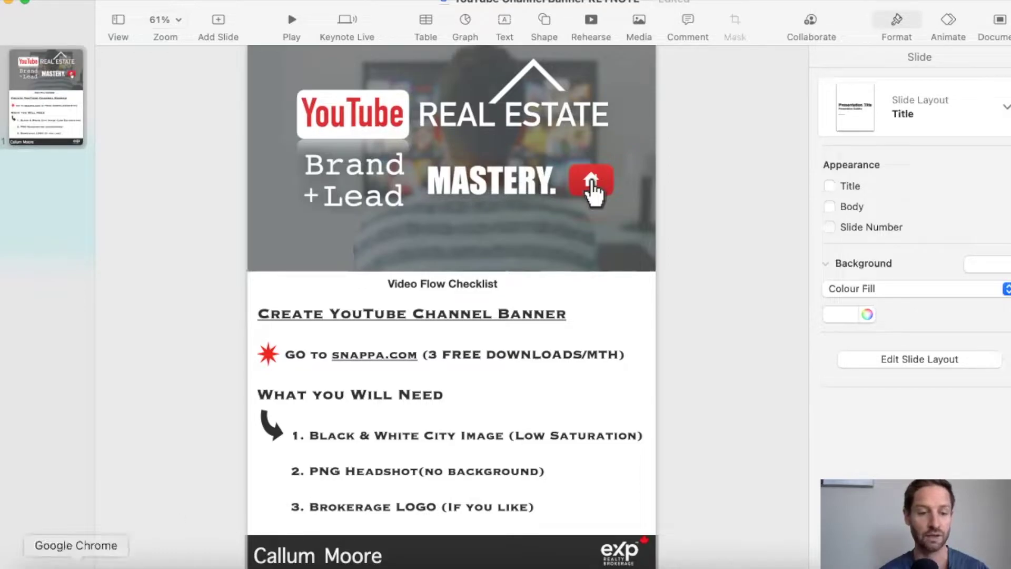
# On snappa.com, find Headers, Banners and Profile Pages and choose the YouTube Banner size
pyautogui.click(75, 563)
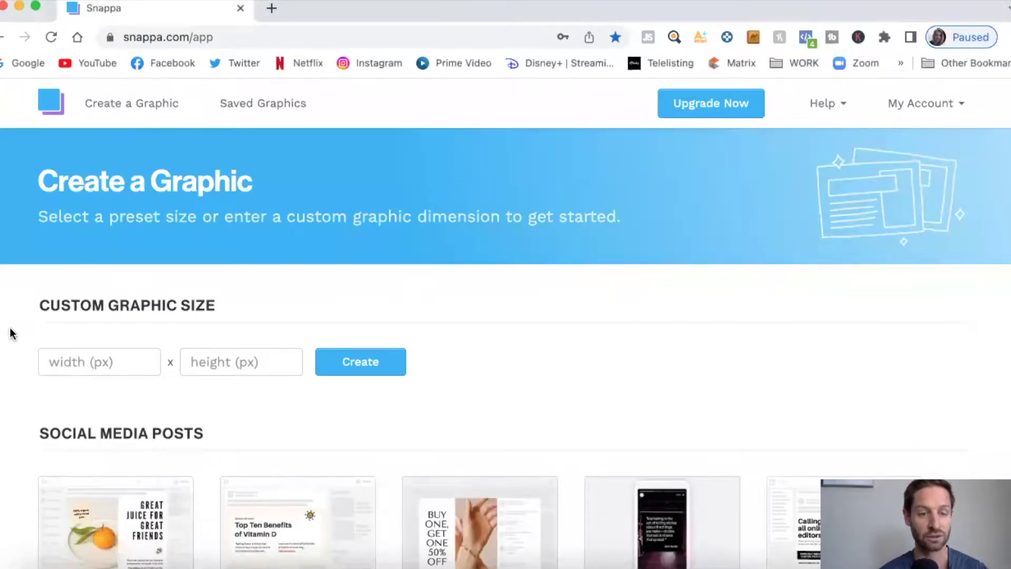
pyautogui.scroll(-1, 11, 333)
pyautogui.scroll(-2, 11, 333)
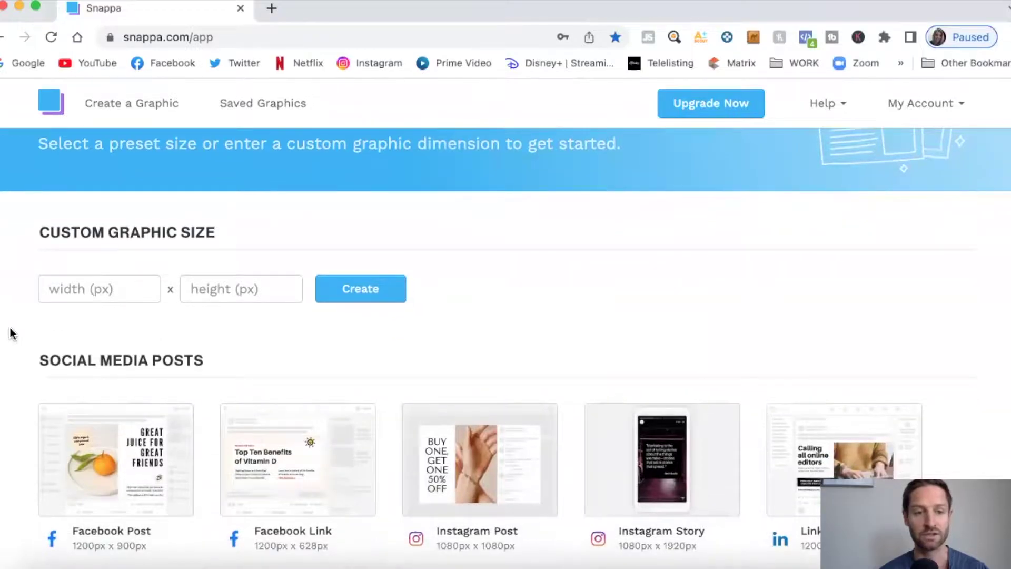
pyautogui.scroll(1, 11, 334)
pyautogui.scroll(-8, 16, 337)
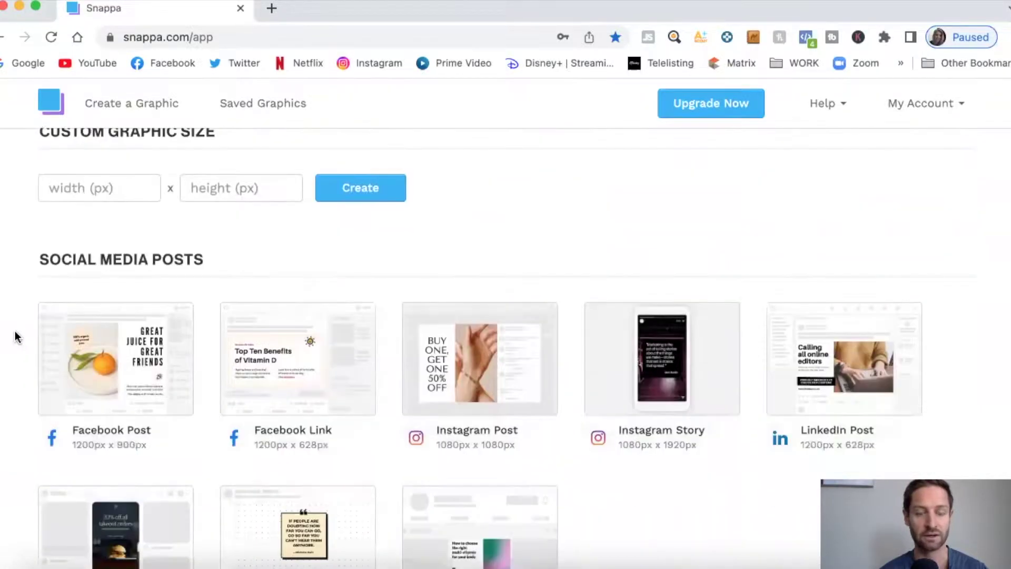
pyautogui.scroll(-15, 16, 336)
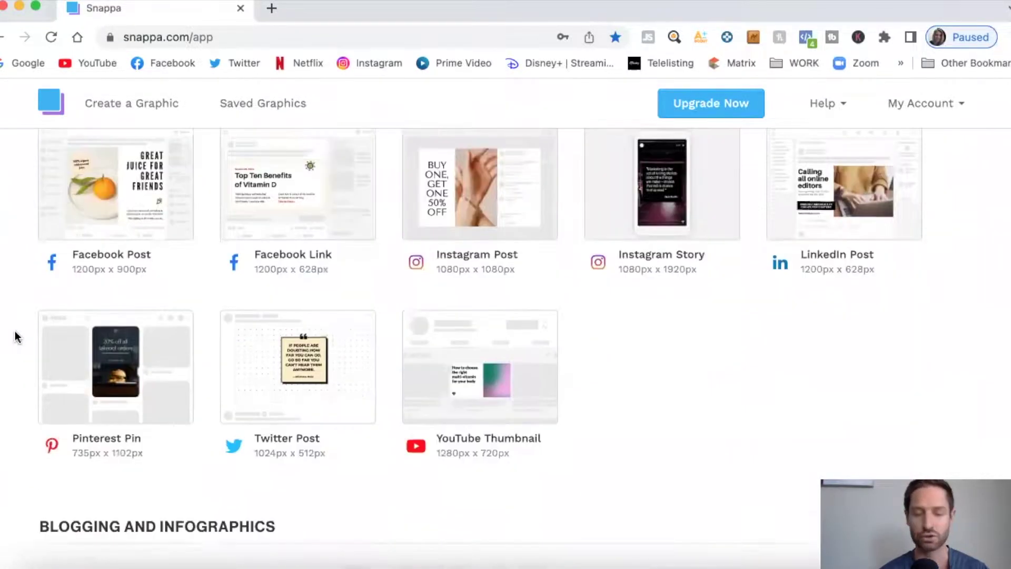
pyautogui.scroll(-16, 15, 331)
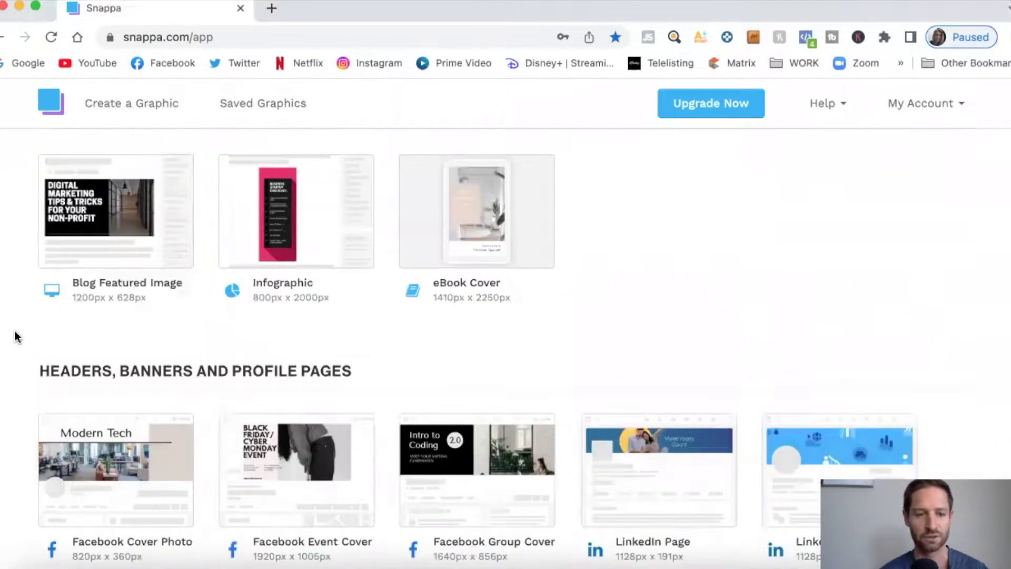
pyautogui.scroll(-6, 15, 337)
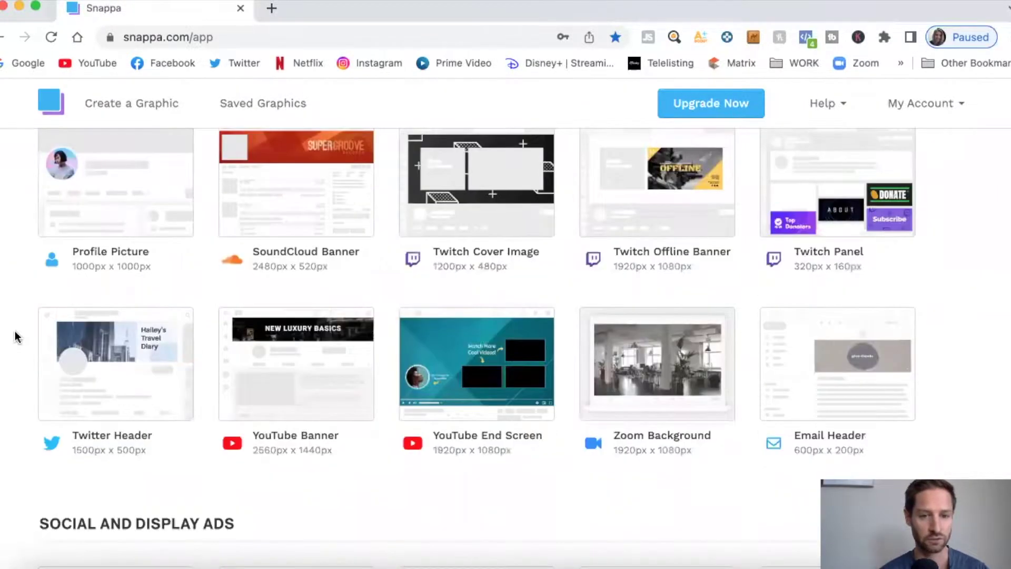
pyautogui.click(284, 336)
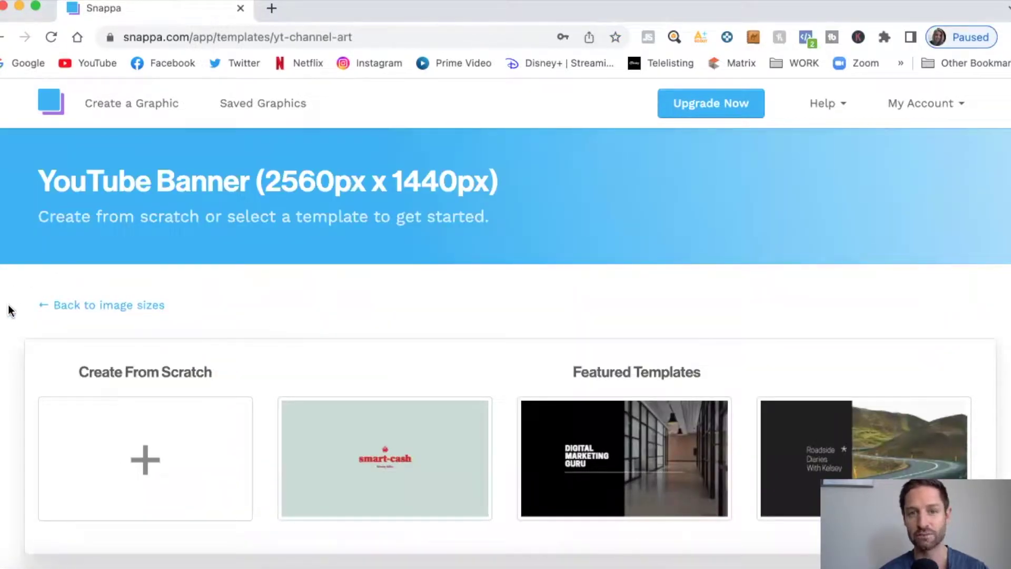
# Browse the YouTube Banner templates, then create a blank 2560 × 1440 design from scratch
pyautogui.scroll(-1, 11, 310)
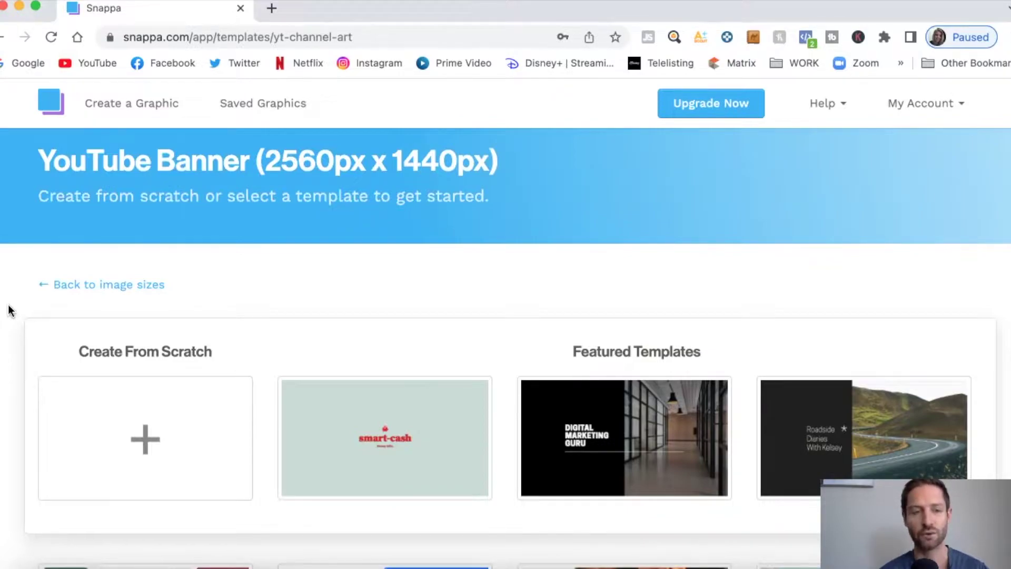
pyautogui.scroll(1, 10, 310)
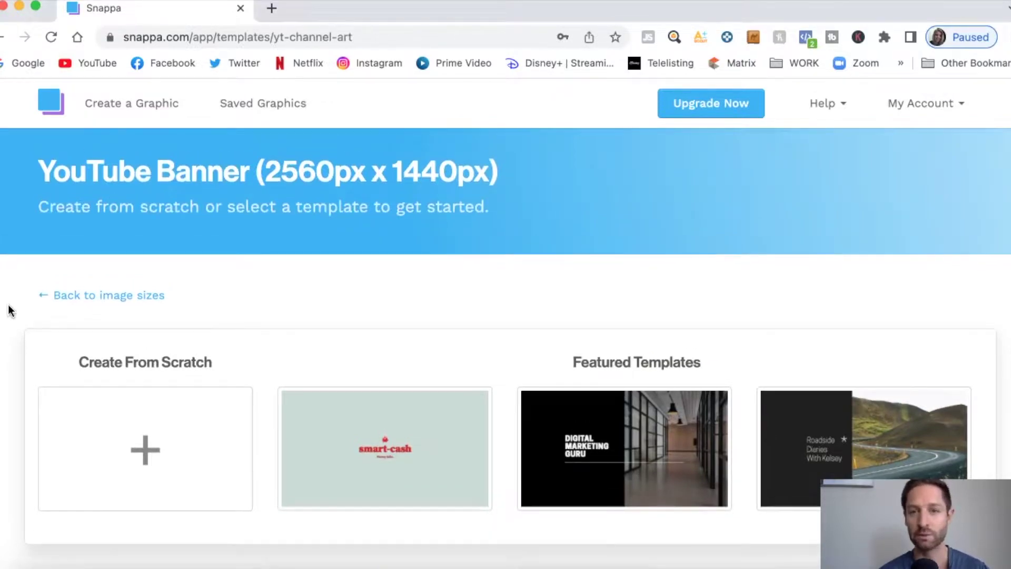
pyautogui.scroll(1, 11, 310)
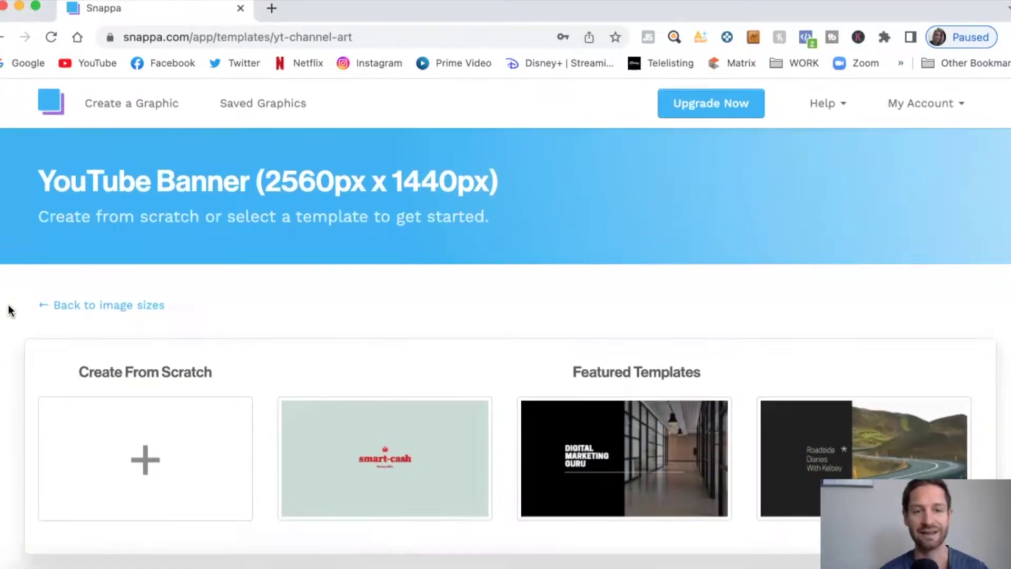
pyautogui.scroll(-3, 11, 310)
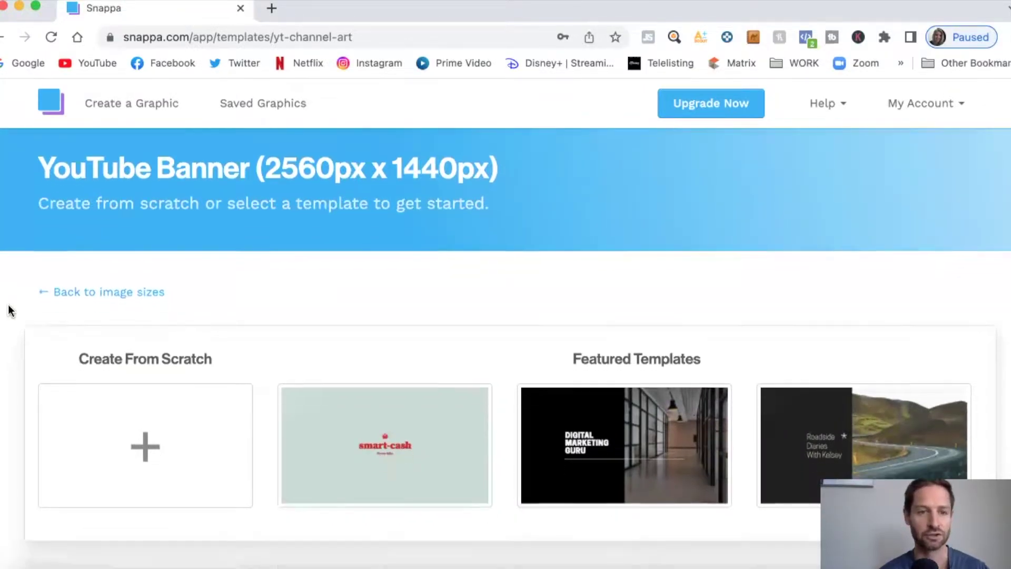
pyautogui.scroll(-10, 8, 311)
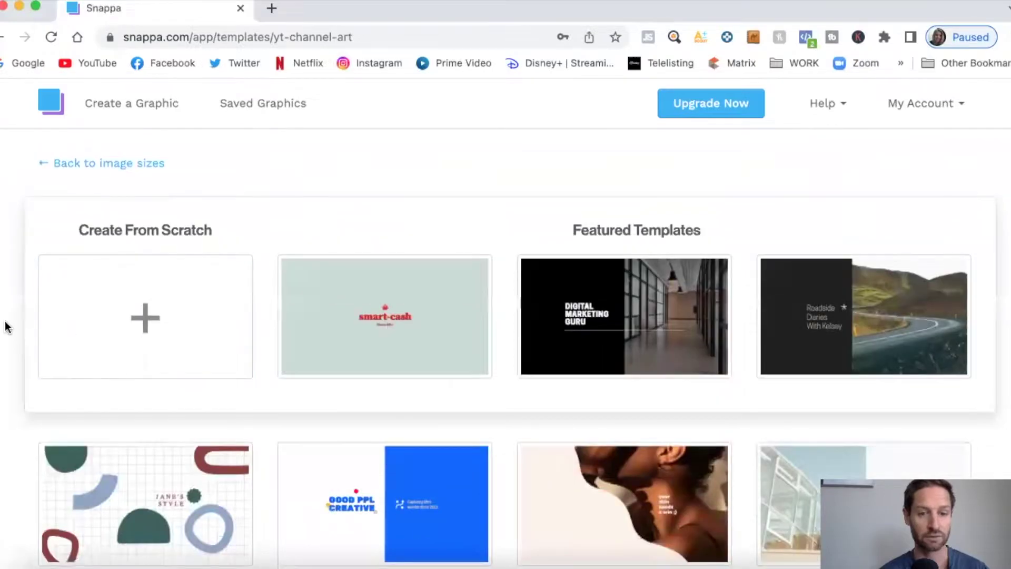
pyautogui.scroll(-15, 7, 327)
pyautogui.scroll(-10, 7, 327)
pyautogui.scroll(-14, 6, 327)
pyautogui.scroll(-20, 6, 327)
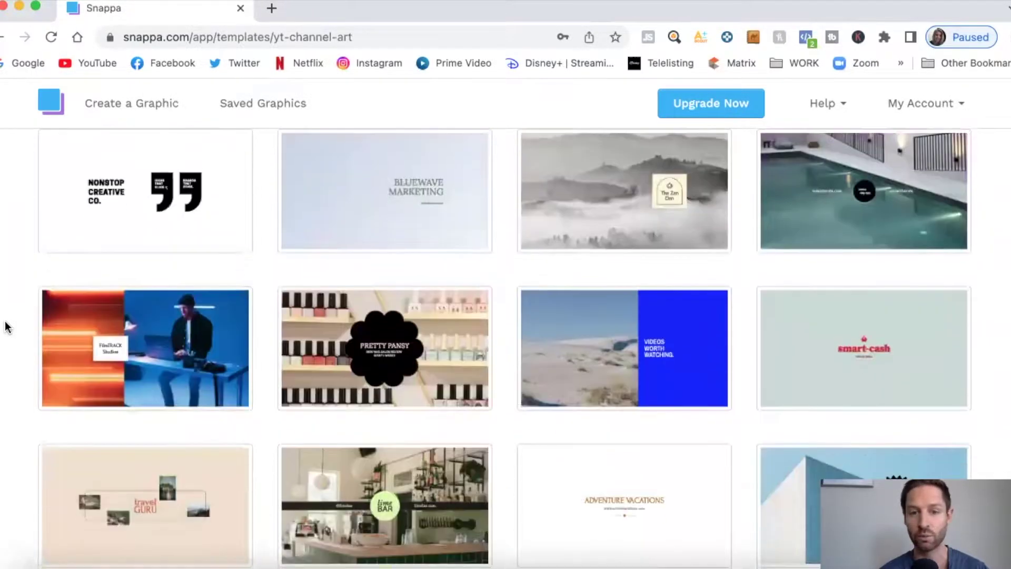
pyautogui.scroll(-20, 6, 327)
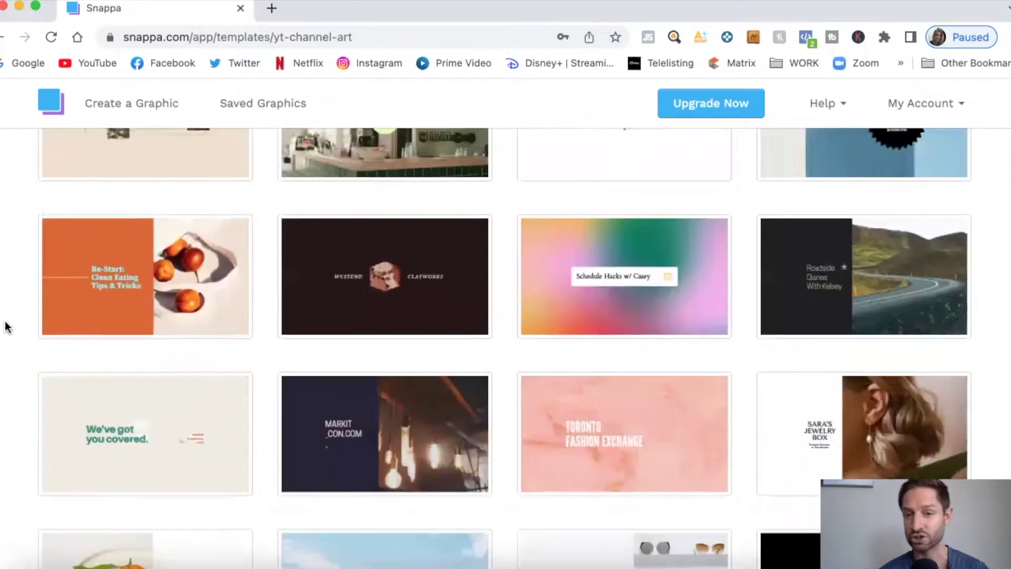
pyautogui.scroll(-14, 7, 327)
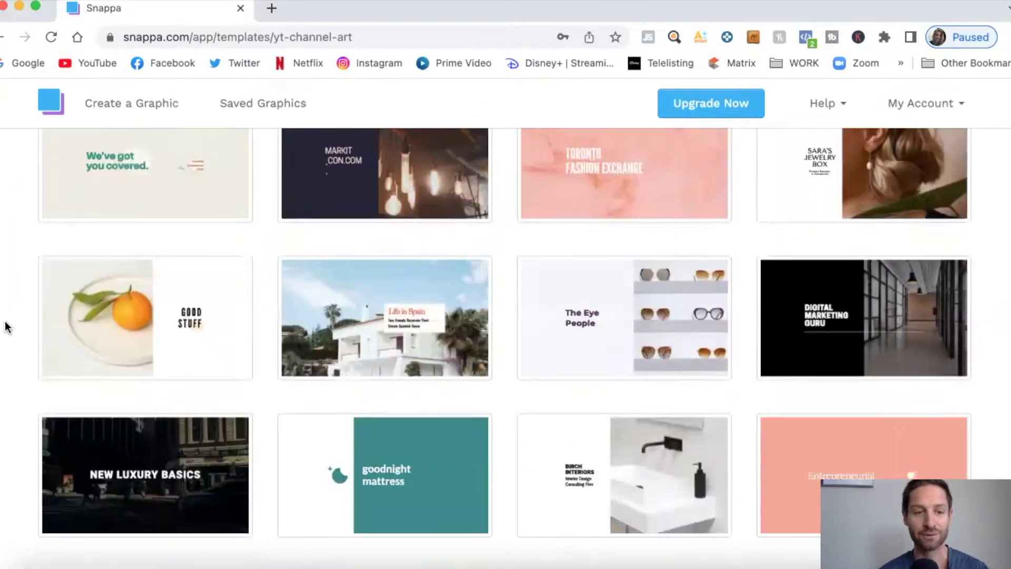
pyautogui.scroll(-20, 19, 337)
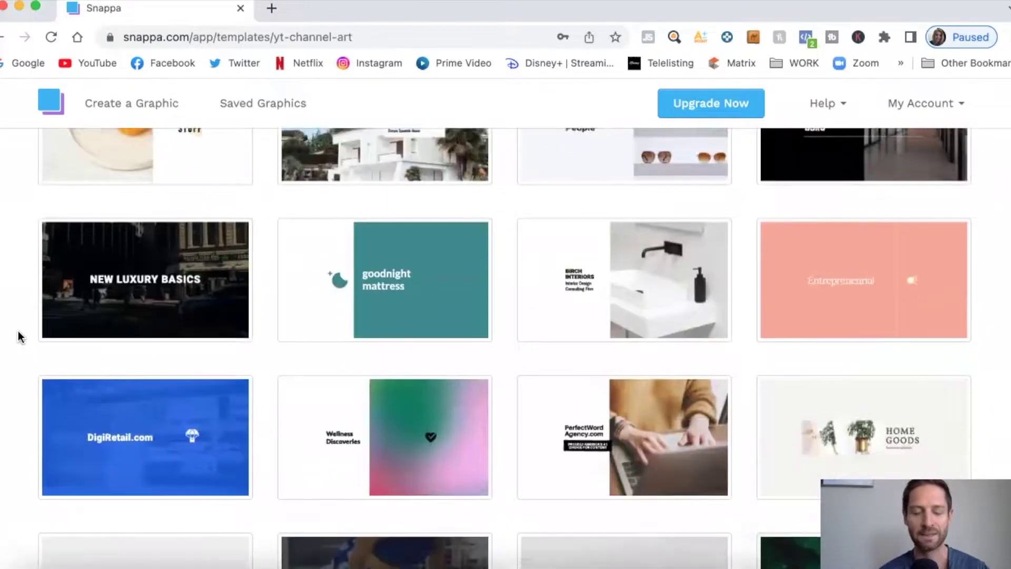
pyautogui.scroll(-5, 20, 337)
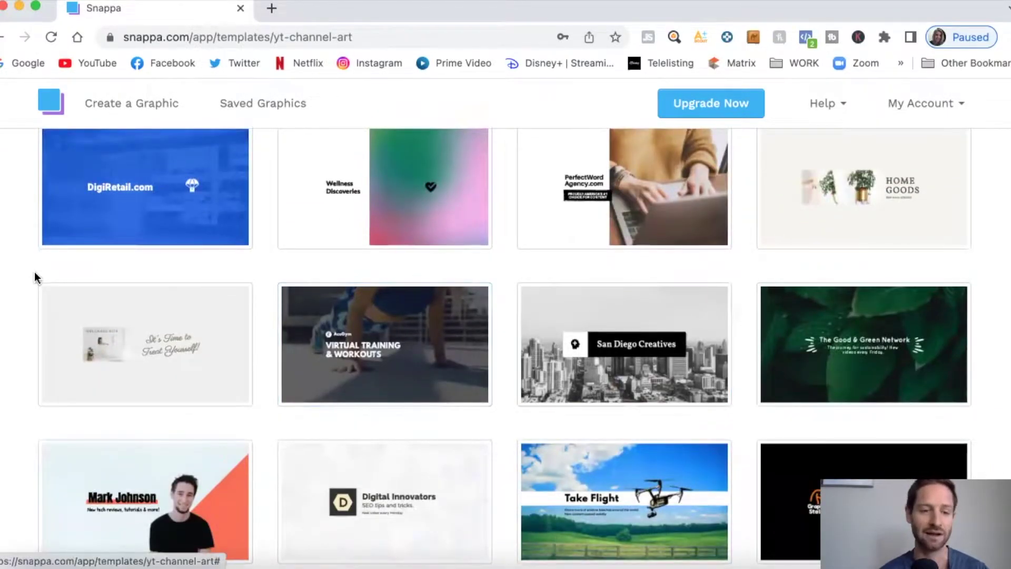
pyautogui.scroll(-2, 19, 283)
pyautogui.scroll(3, 19, 283)
pyautogui.scroll(20, 18, 283)
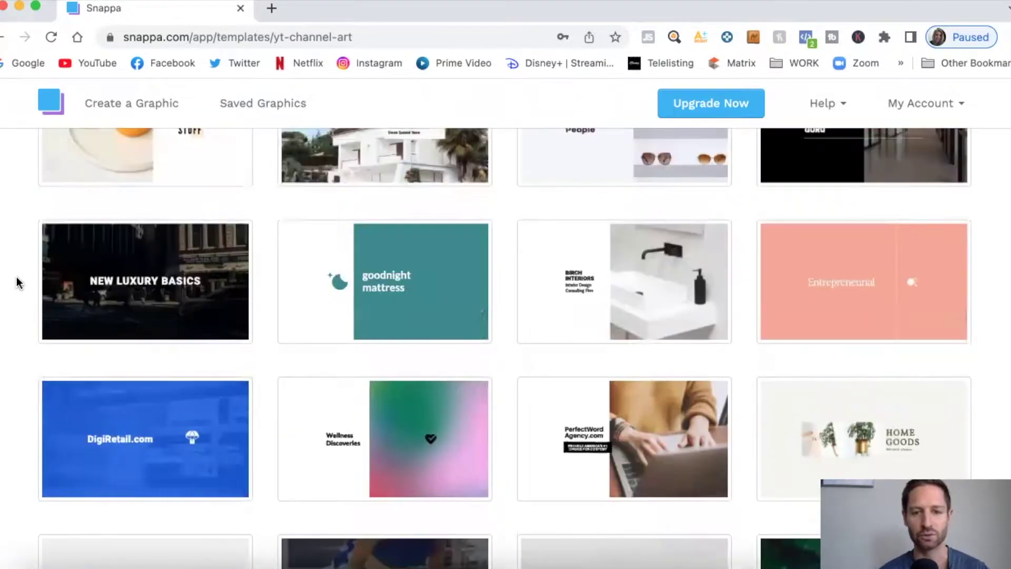
pyautogui.scroll(20, 18, 283)
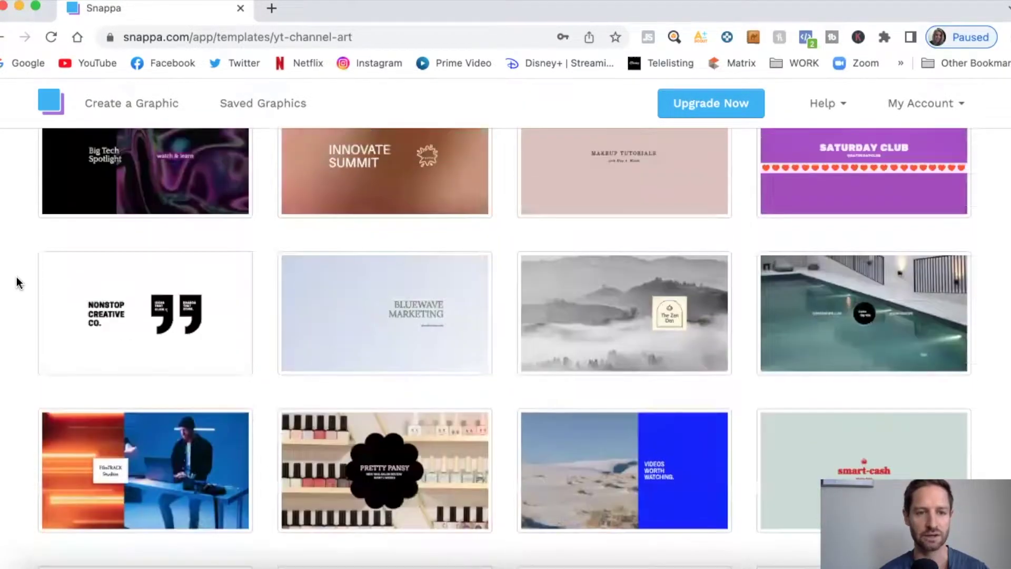
pyautogui.scroll(5, 17, 282)
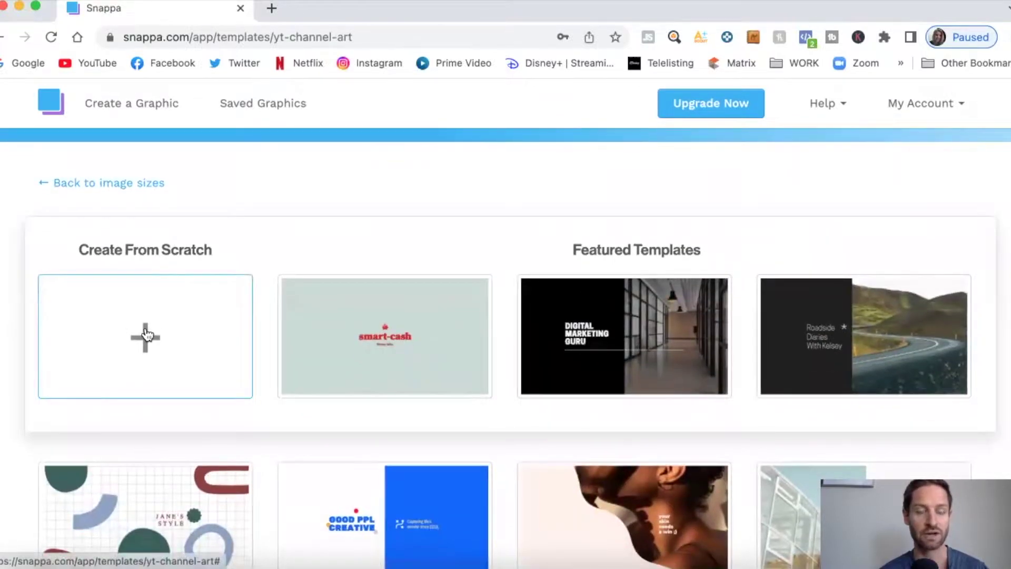
pyautogui.click(146, 335)
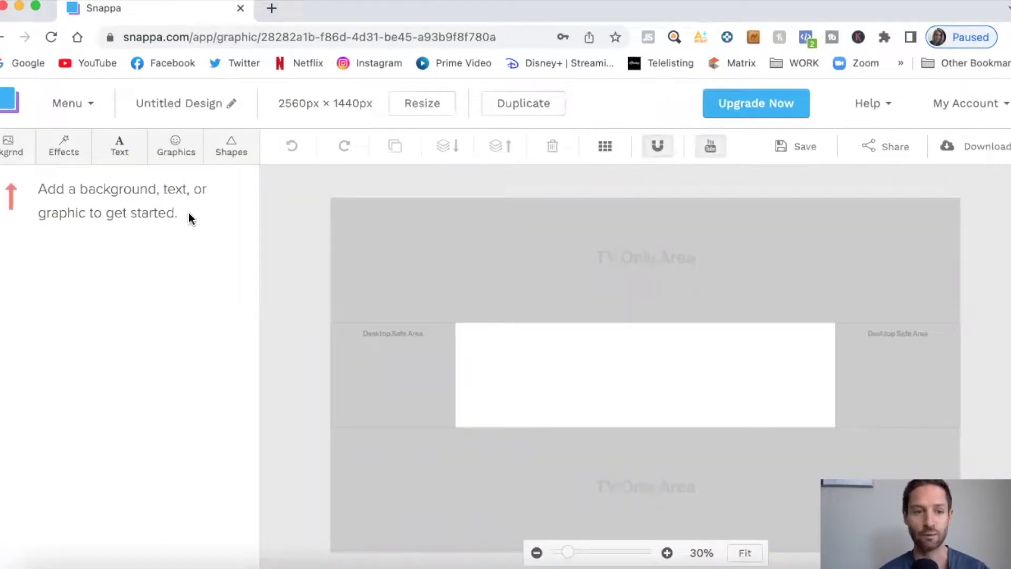
# Add the uploaded black-and-white city photo, anchor it top-left and scale it to cover the canvas
pyautogui.click(180, 158)
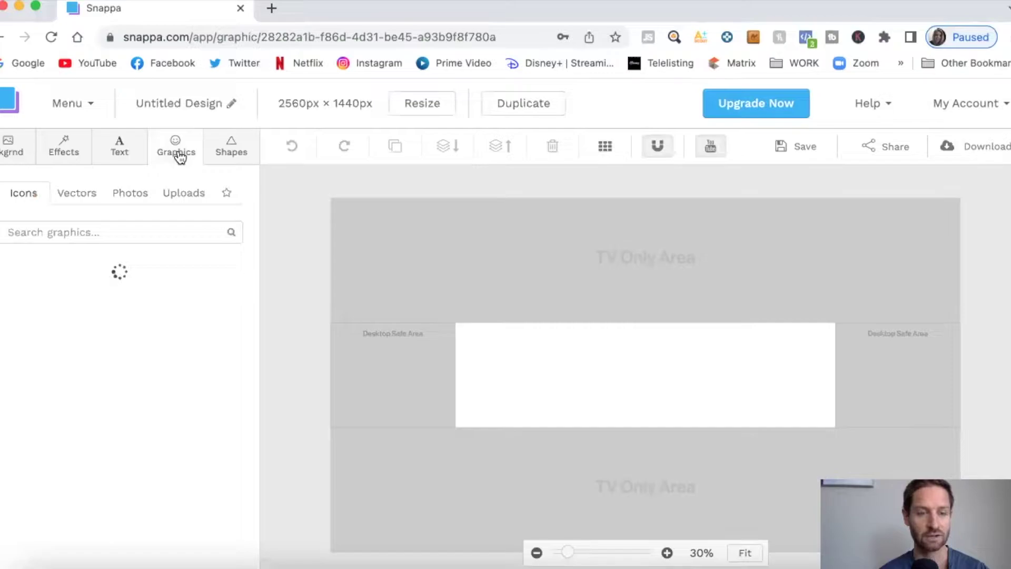
pyautogui.click(183, 192)
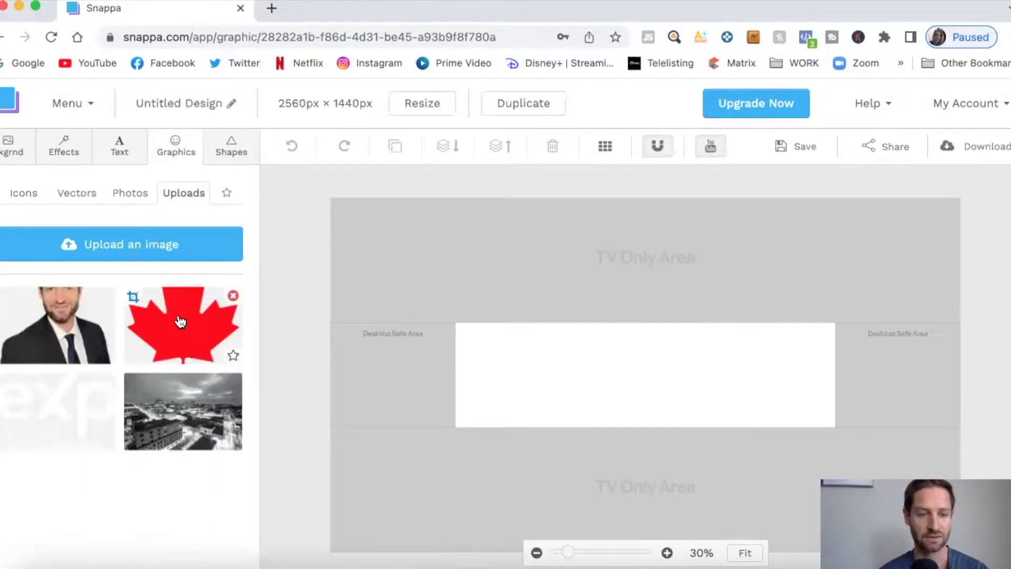
pyautogui.click(193, 399)
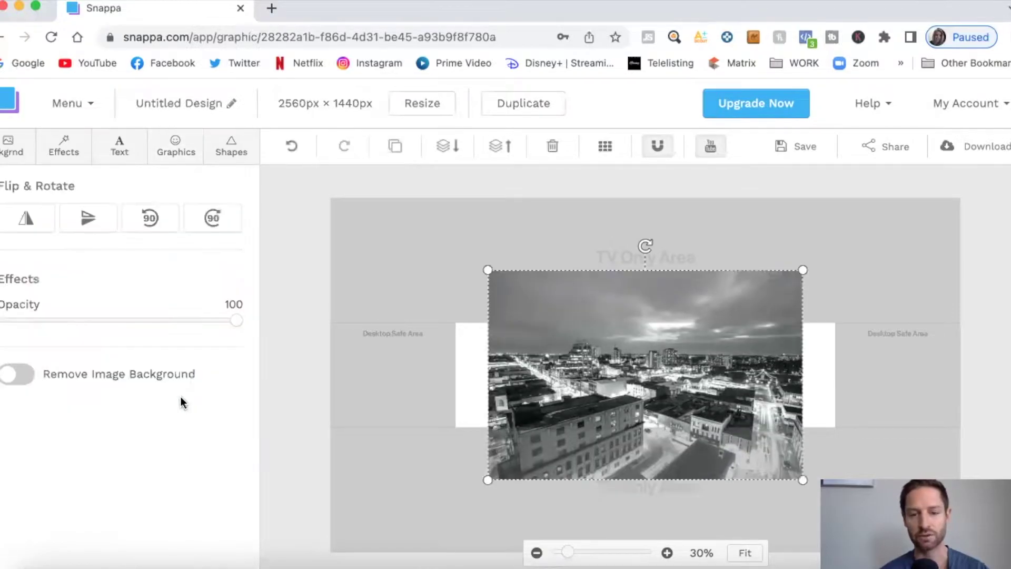
pyautogui.moveTo(569, 338); pyautogui.dragTo(409, 263)
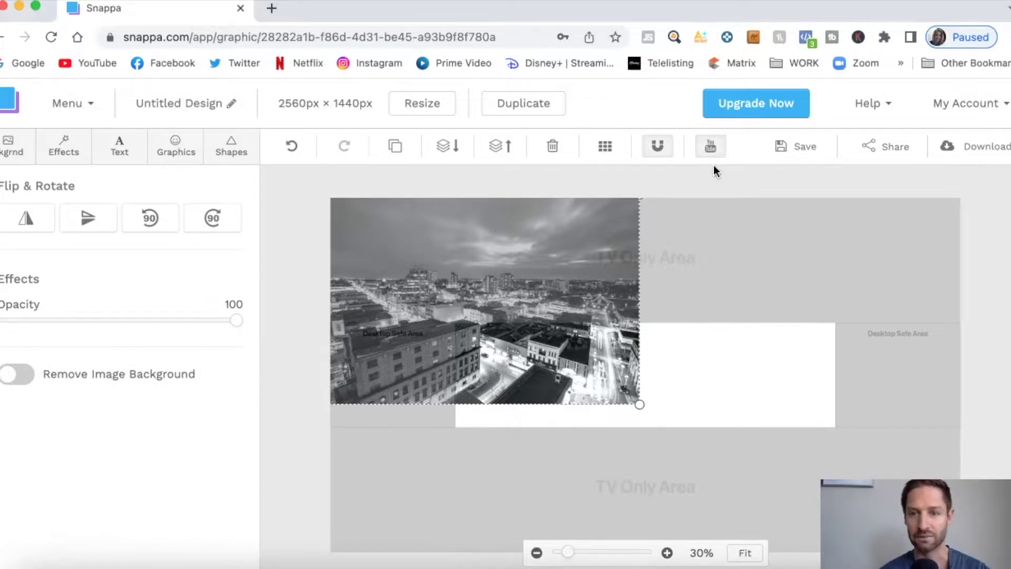
pyautogui.click(710, 147)
pyautogui.click(710, 147)
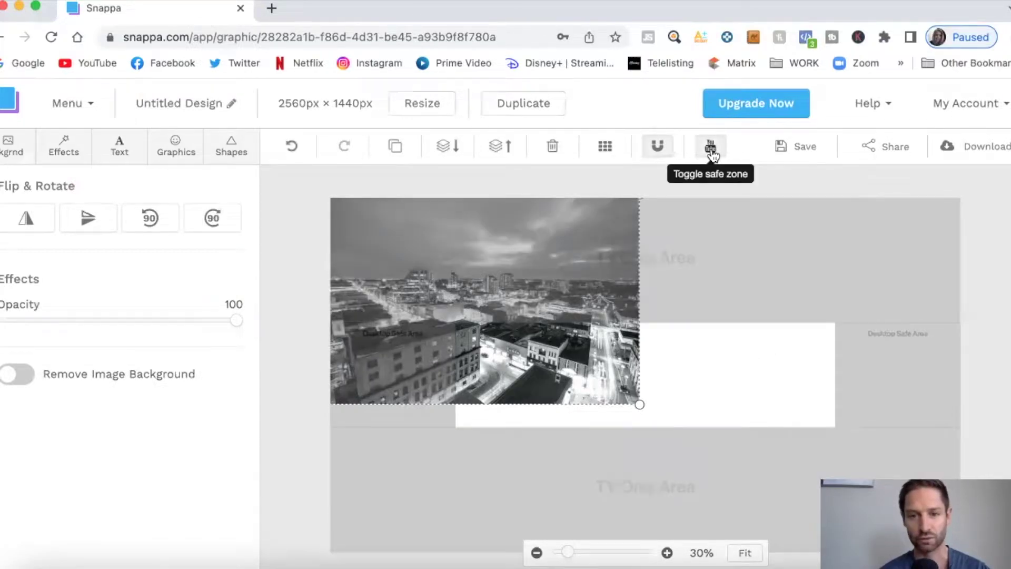
pyautogui.moveTo(639, 400); pyautogui.dragTo(992, 568)
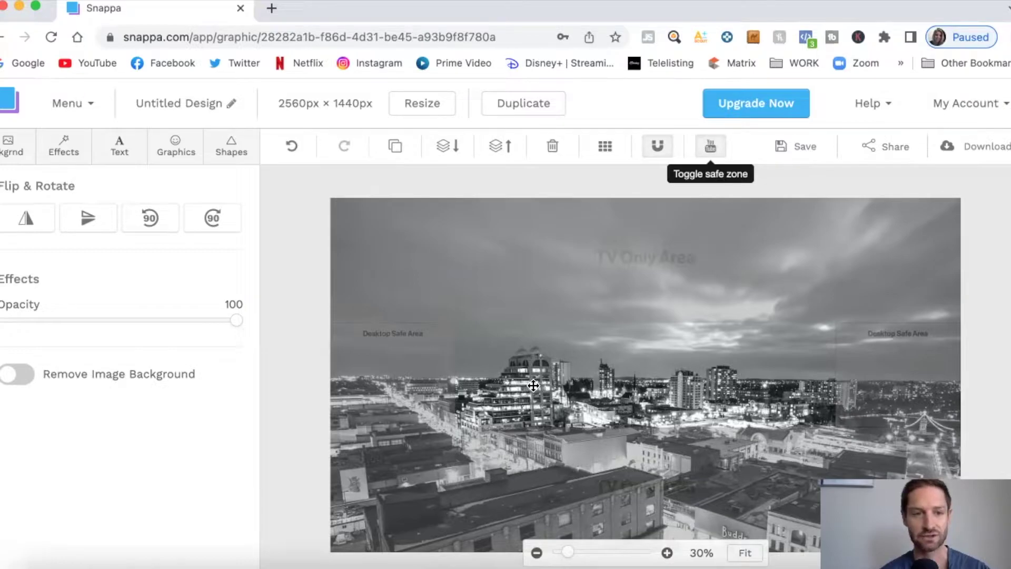
# Add a filled rectangle and stretch it to cover the entire banner
pyautogui.click(237, 151)
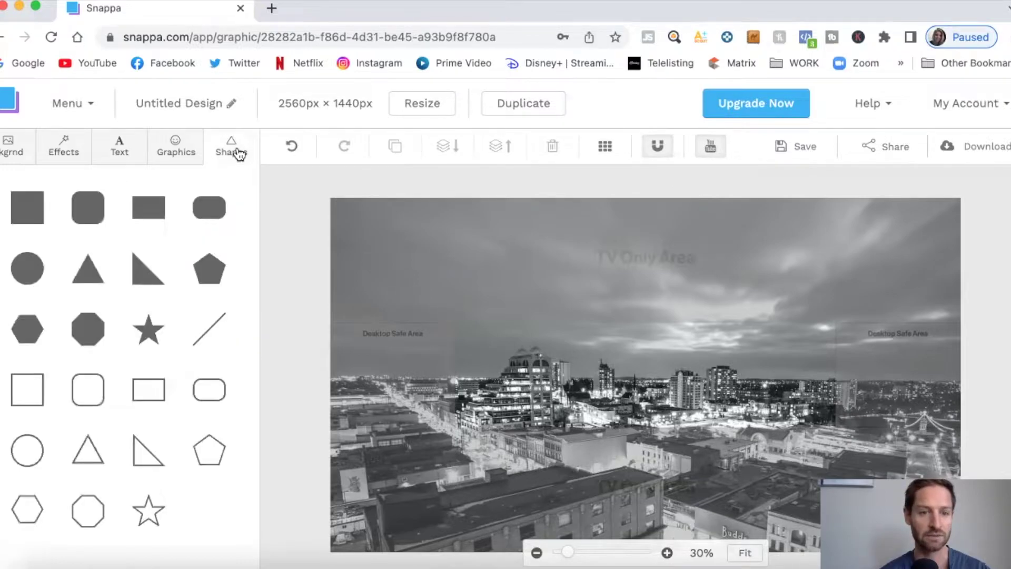
pyautogui.click(157, 206)
pyautogui.moveTo(663, 387); pyautogui.dragTo(413, 245)
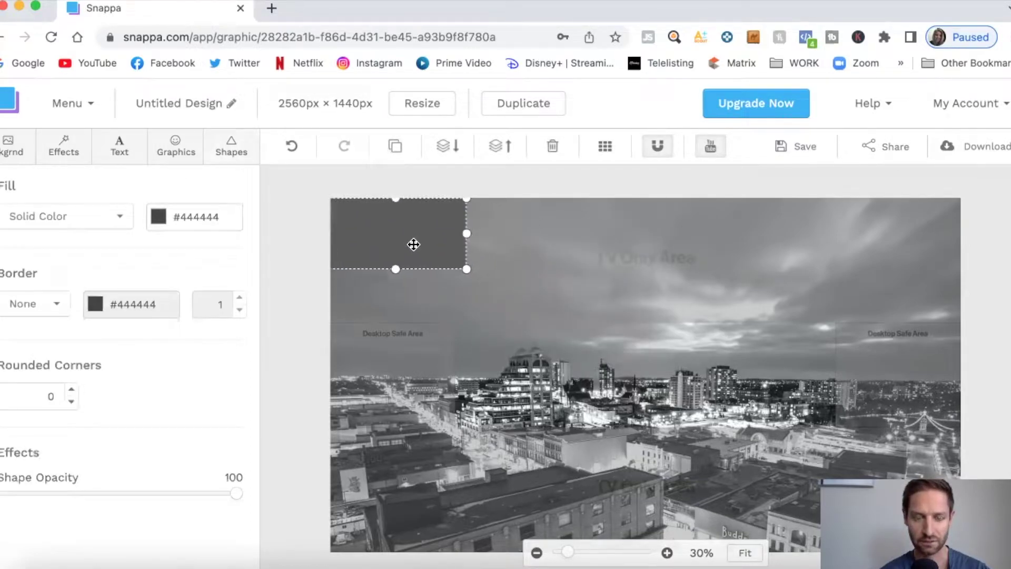
pyautogui.moveTo(467, 269); pyautogui.dragTo(960, 516)
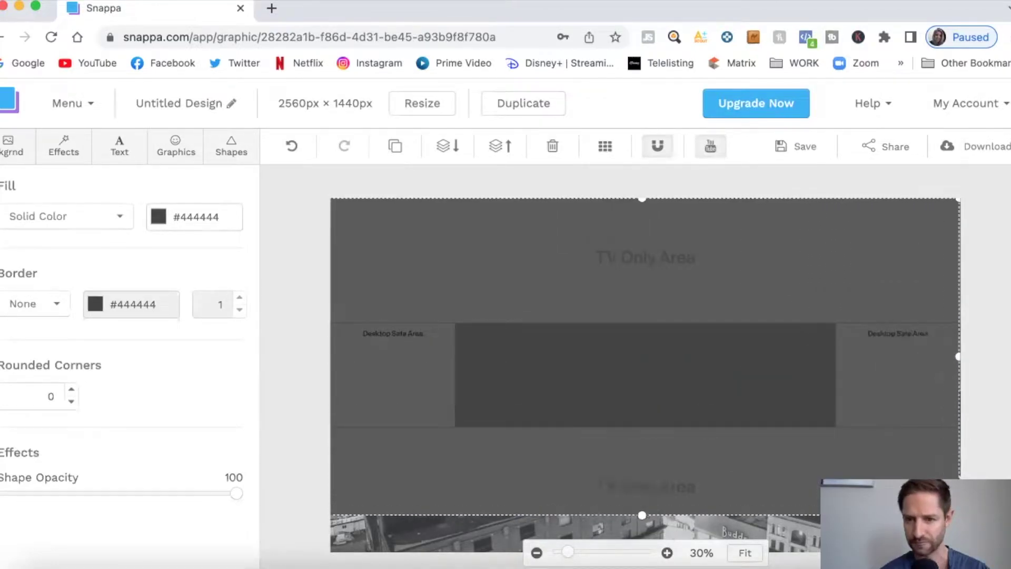
pyautogui.moveTo(642, 515); pyautogui.dragTo(645, 559)
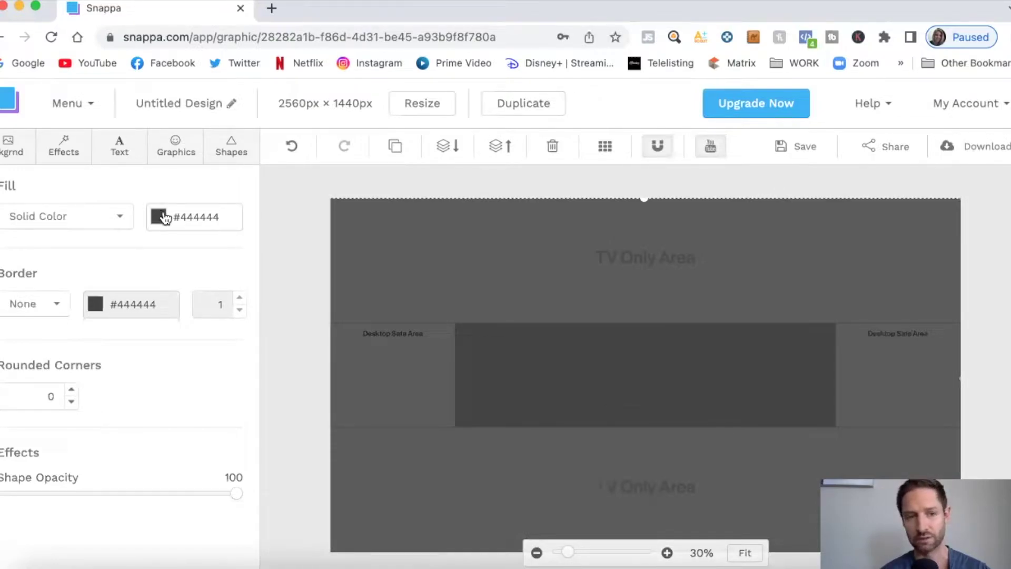
# Fill the rectangle with teal #48cfad and lower its shape opacity to 53
pyautogui.click(161, 216)
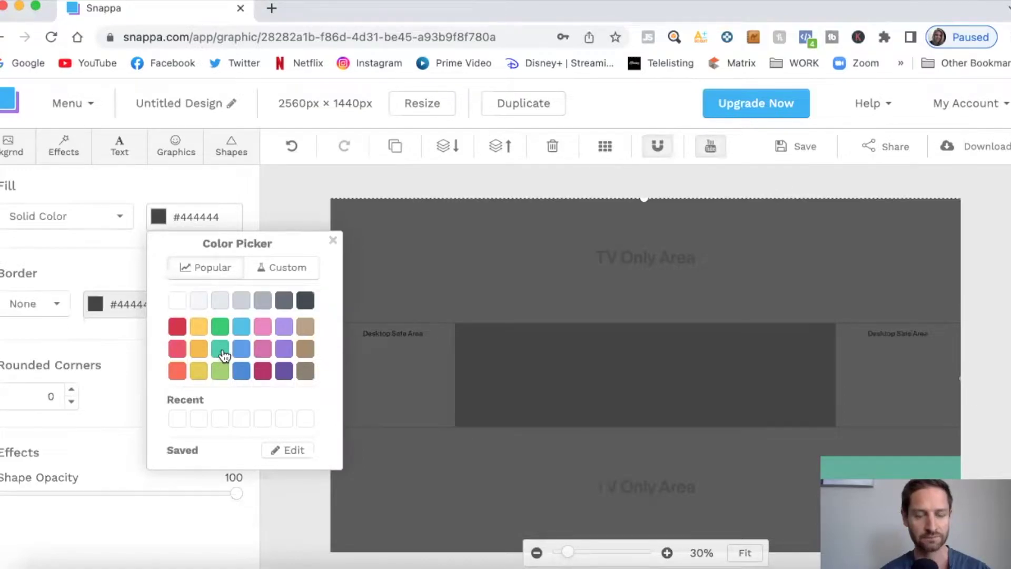
pyautogui.click(222, 351)
pyautogui.click(132, 387)
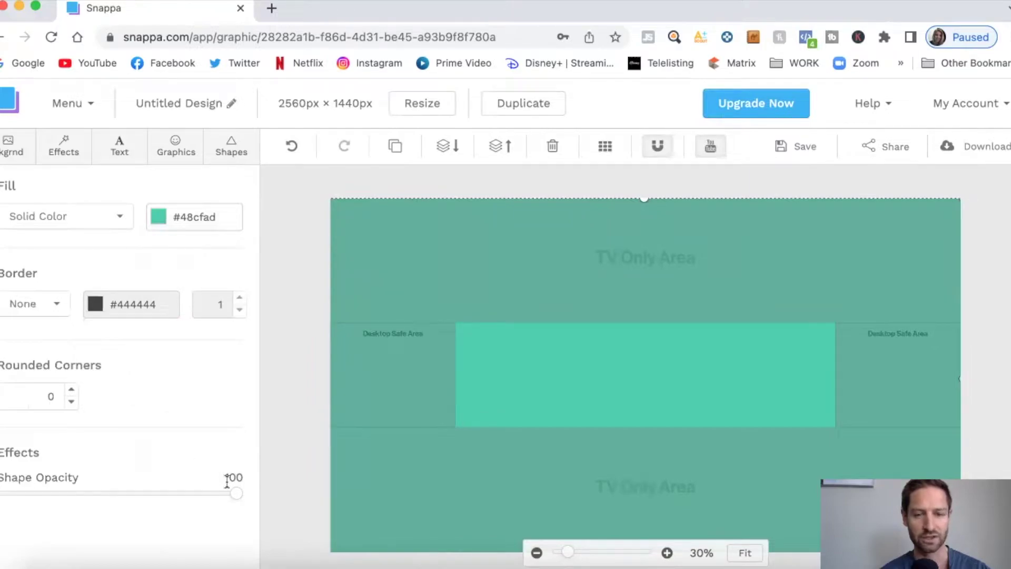
pyautogui.moveTo(237, 495); pyautogui.dragTo(128, 499)
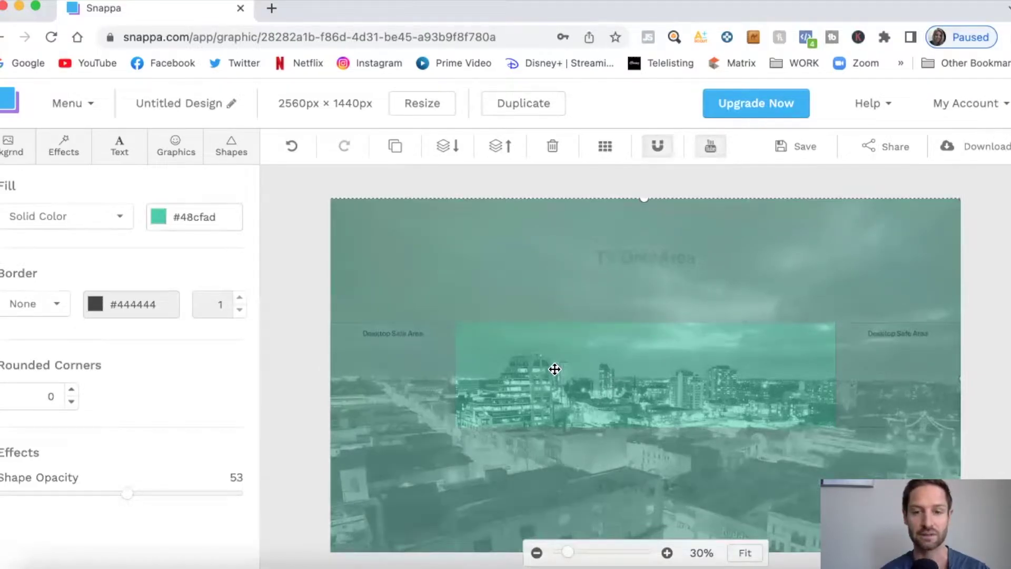
# Add the uploaded headshot and shrink it to fit the central safe band, left of centre
pyautogui.click(175, 153)
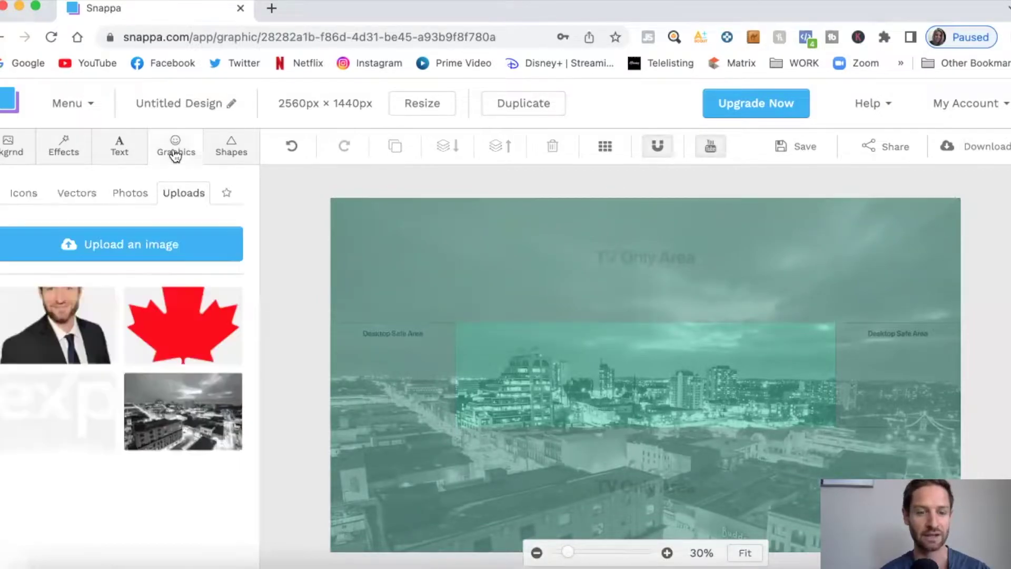
pyautogui.click(72, 319)
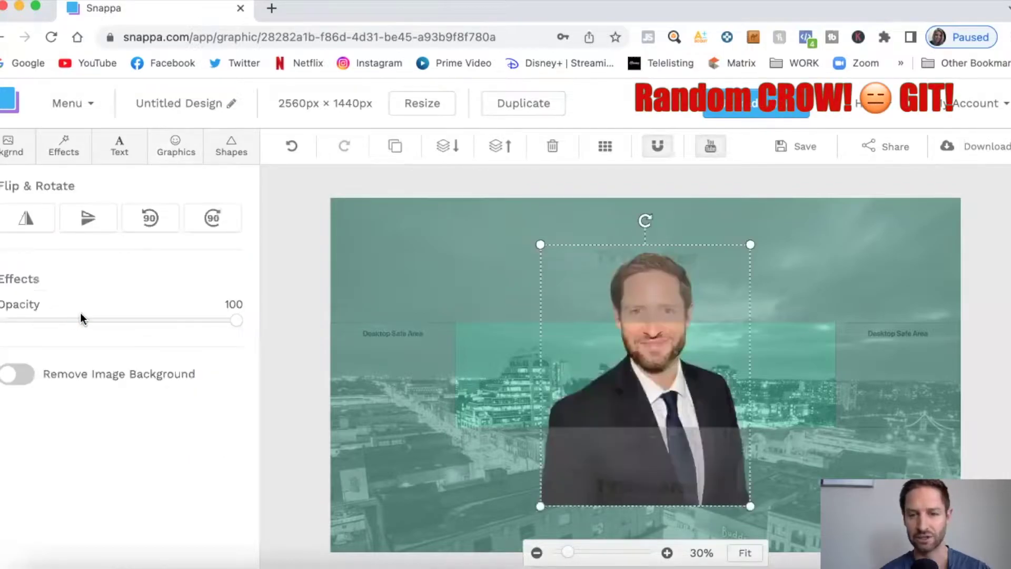
pyautogui.moveTo(653, 381); pyautogui.dragTo(572, 425)
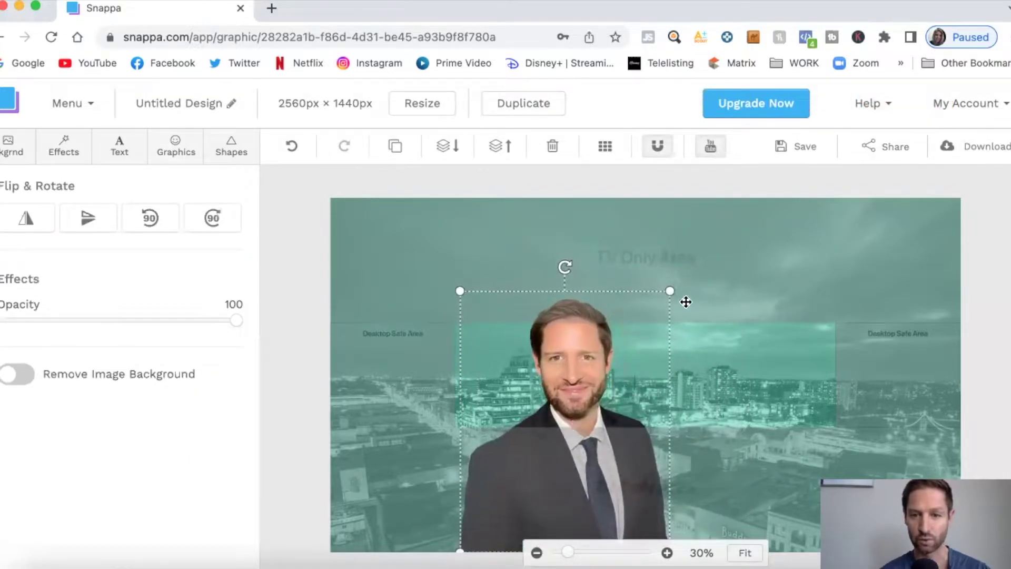
pyautogui.moveTo(672, 290); pyautogui.dragTo(644, 318)
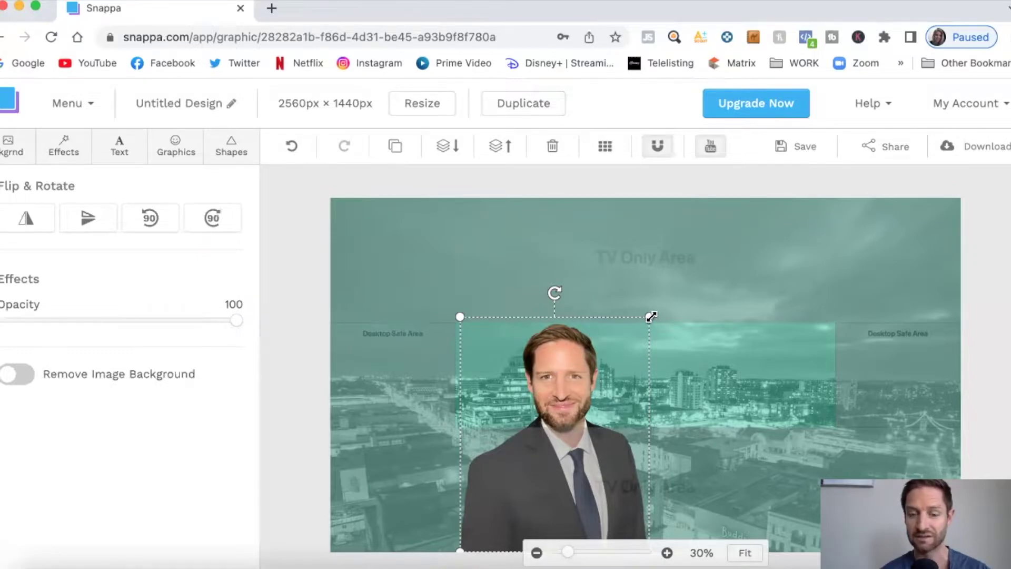
pyautogui.moveTo(652, 316); pyautogui.dragTo(550, 431)
pyautogui.moveTo(507, 501); pyautogui.dragTo(524, 377)
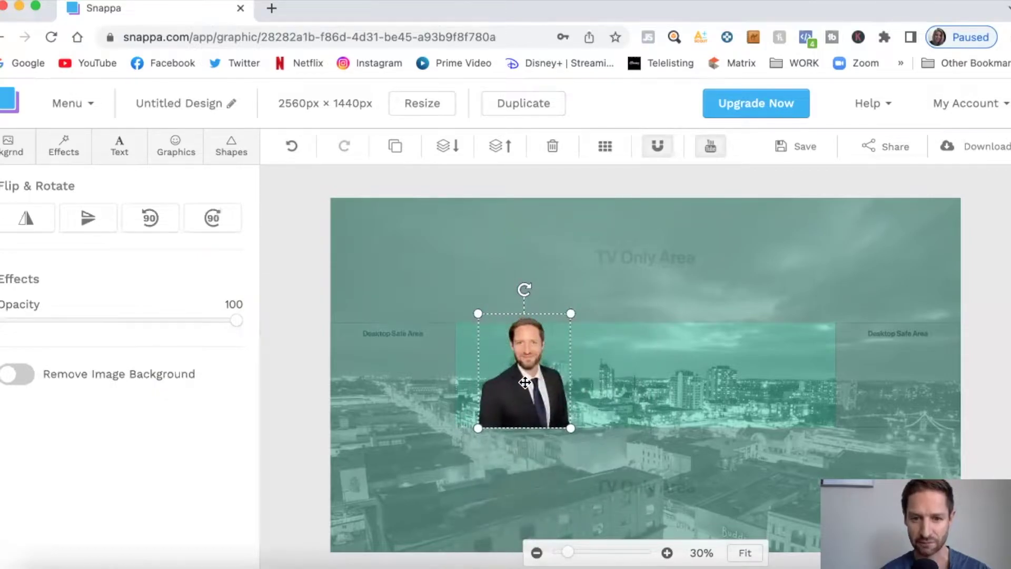
pyautogui.moveTo(571, 321); pyautogui.dragTo(557, 328)
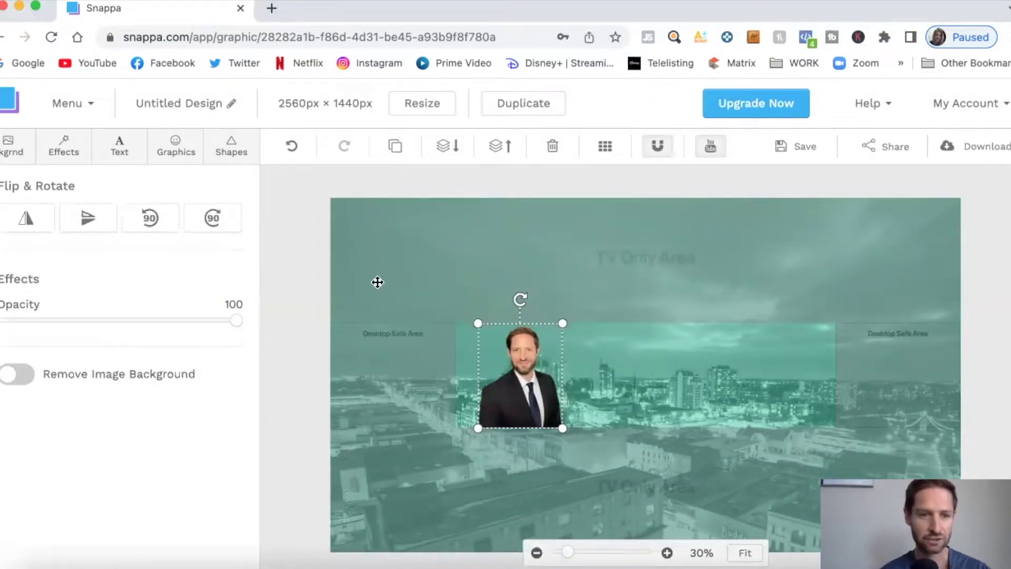
# Add a full-width white line along the headshot's bottom edge
pyautogui.click(217, 158)
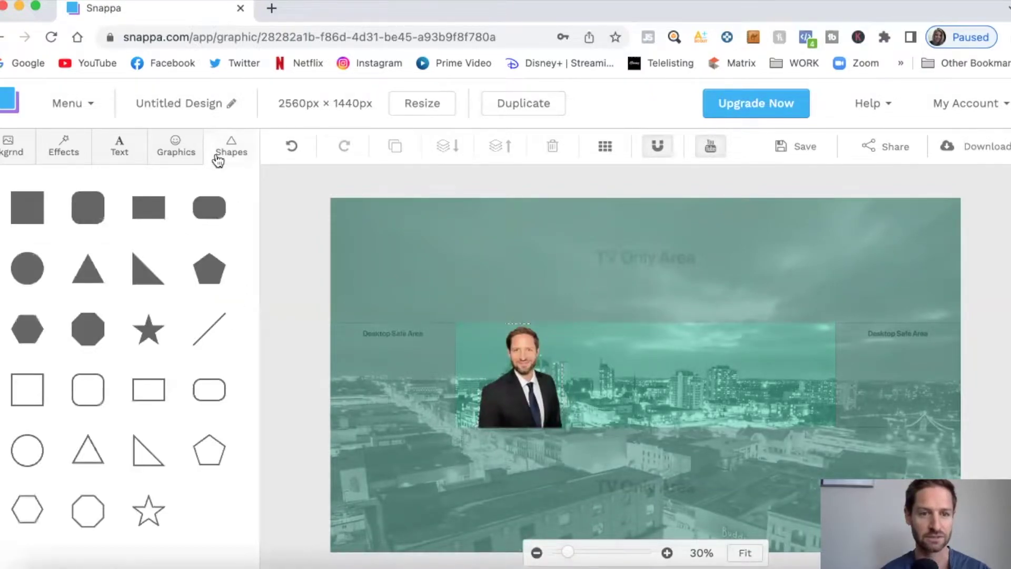
pyautogui.click(202, 324)
pyautogui.moveTo(646, 373); pyautogui.dragTo(530, 424)
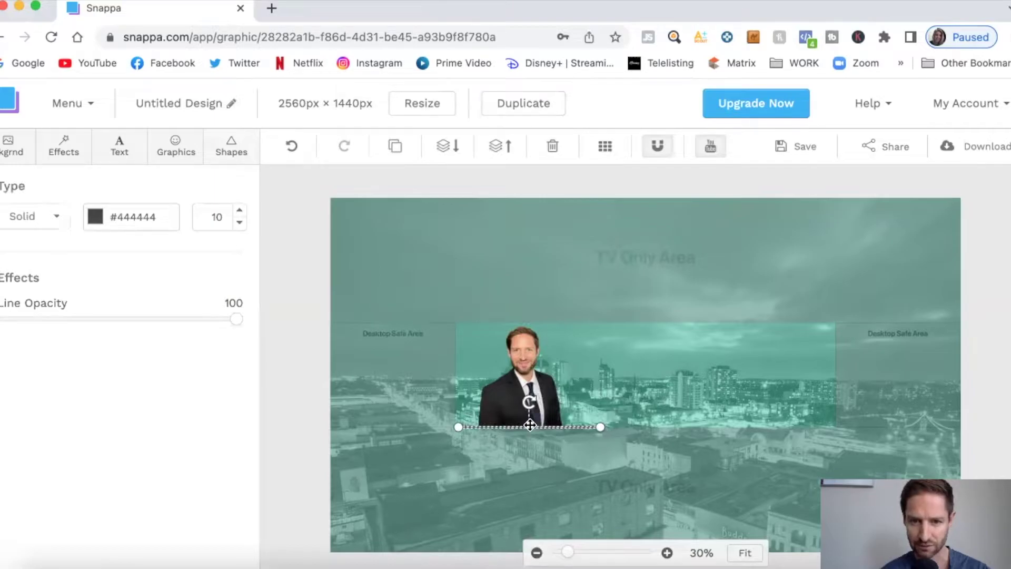
pyautogui.moveTo(458, 426); pyautogui.dragTo(315, 422)
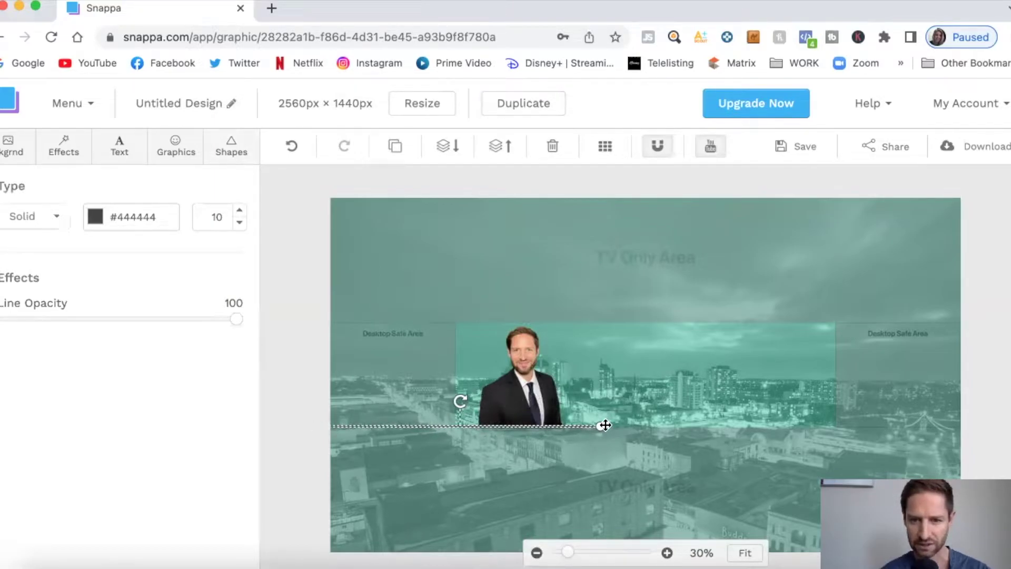
pyautogui.moveTo(605, 425); pyautogui.dragTo(971, 427)
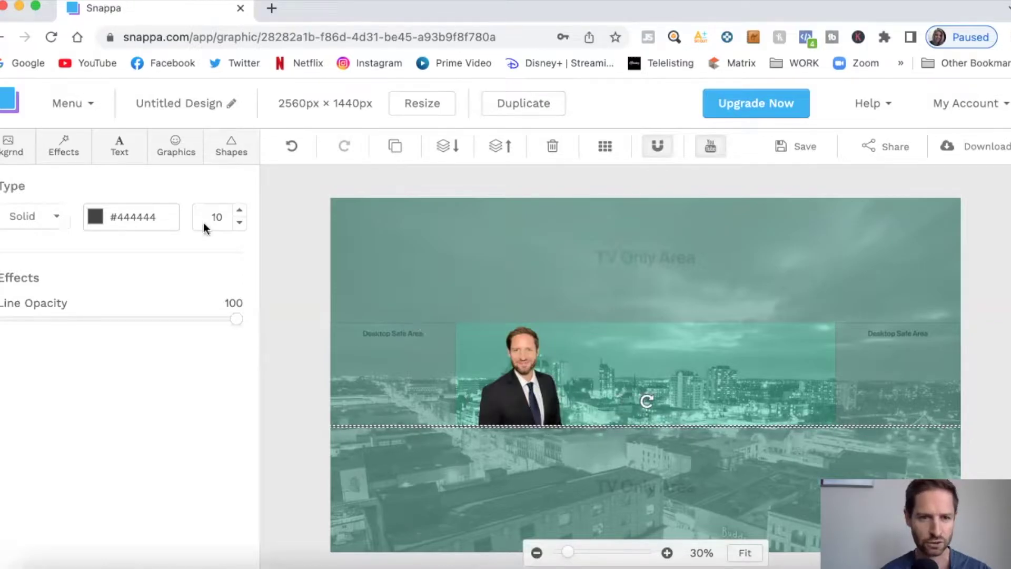
pyautogui.click(96, 216)
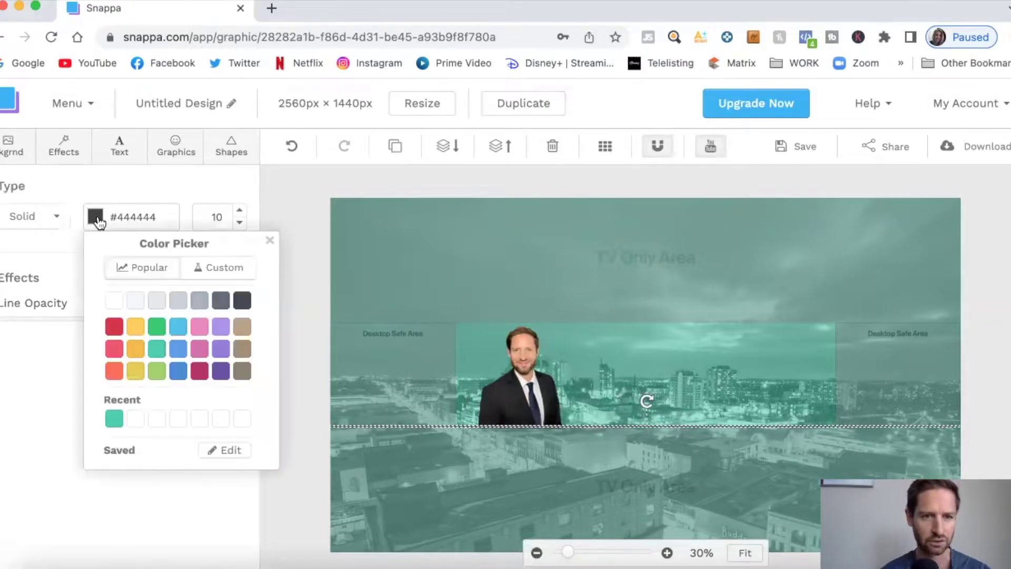
pyautogui.click(115, 300)
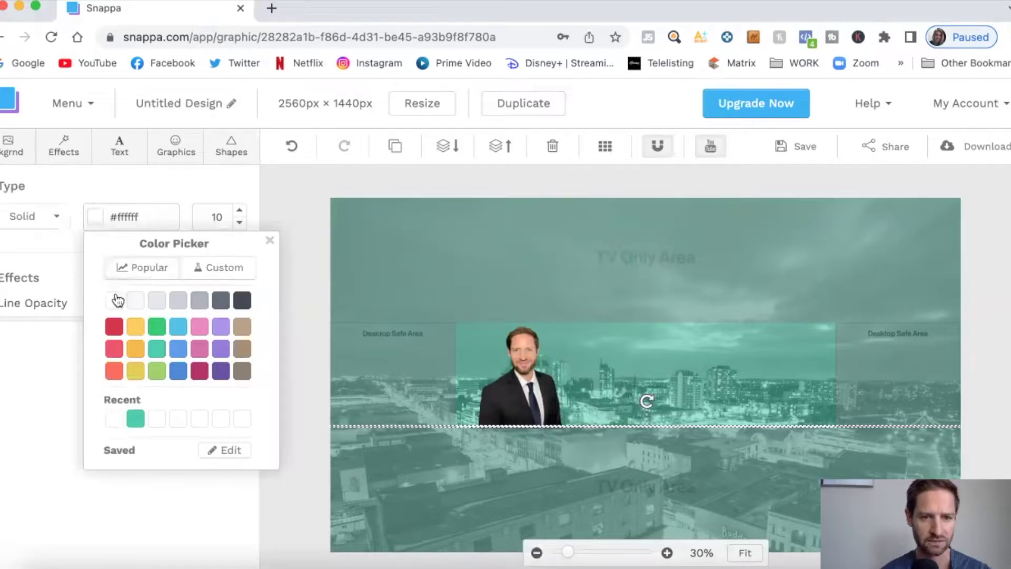
pyautogui.click(620, 407)
# Duplicate the white line and move the copy up along the headshot's top edge
pyautogui.click(619, 424)
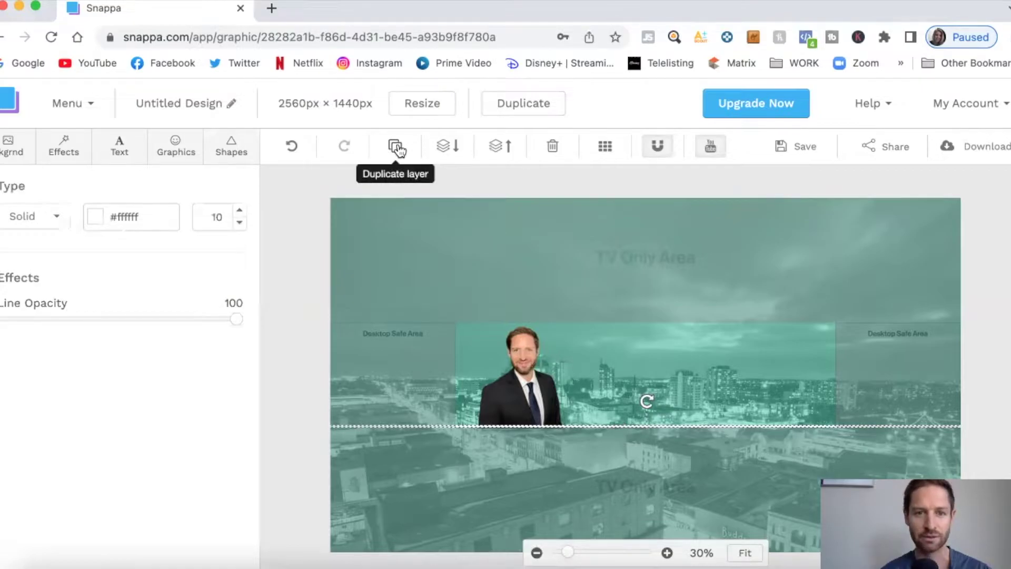
pyautogui.click(396, 148)
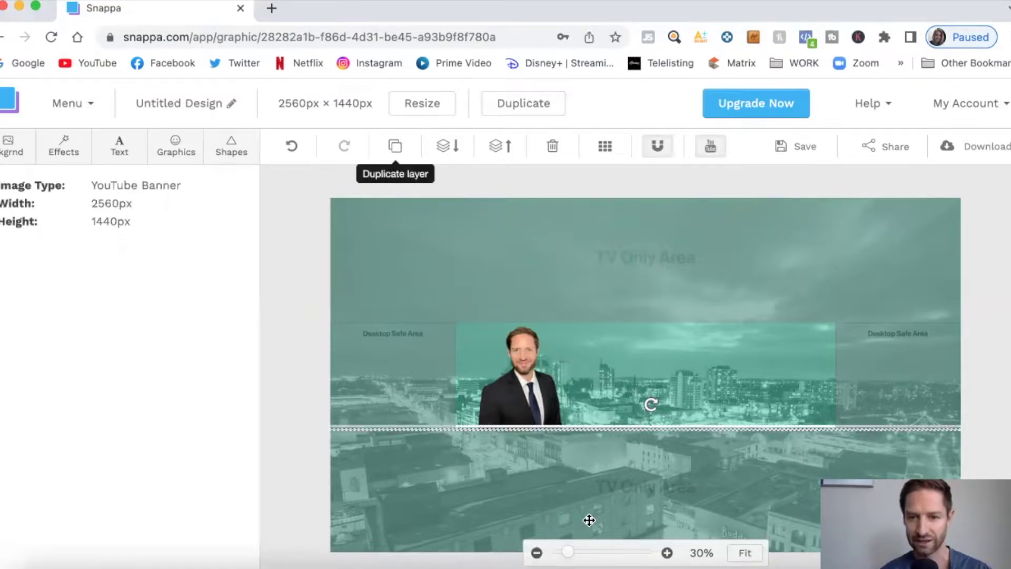
pyautogui.moveTo(567, 553); pyautogui.dragTo(574, 552)
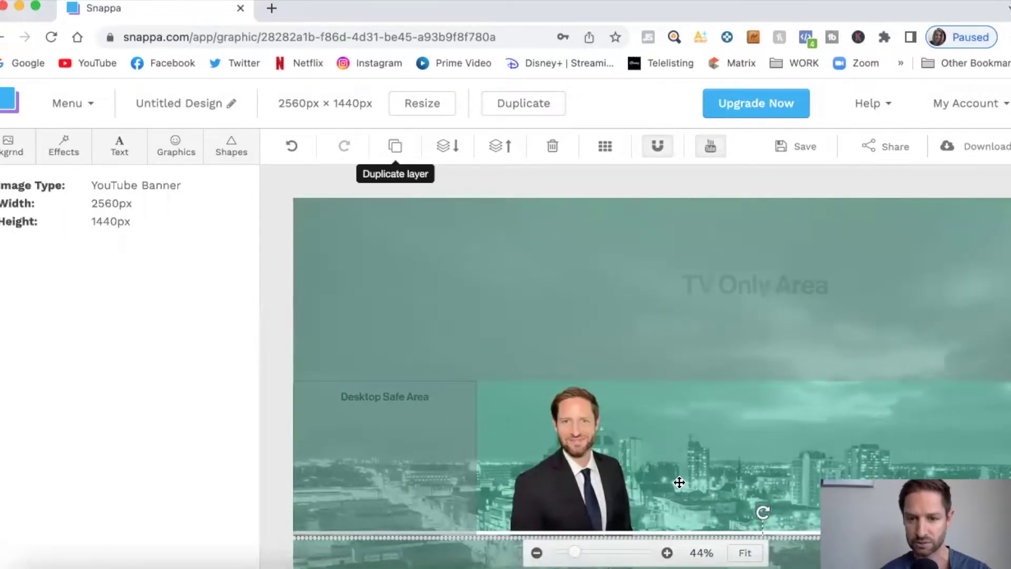
pyautogui.scroll(-1, 679, 482)
pyautogui.moveTo(679, 509); pyautogui.dragTo(679, 352)
pyautogui.moveTo(574, 552); pyautogui.dragTo(567, 553)
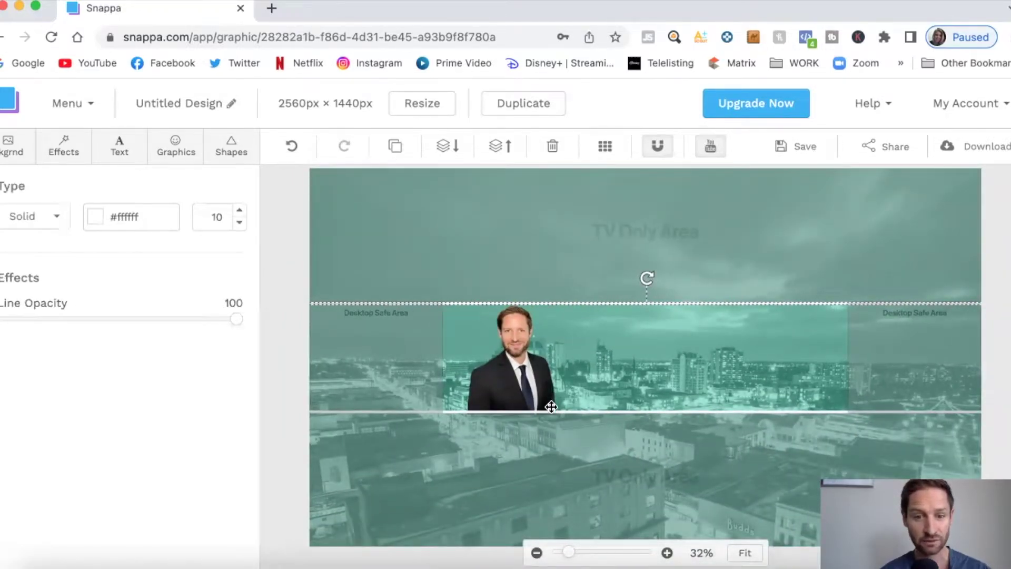
pyautogui.click(600, 276)
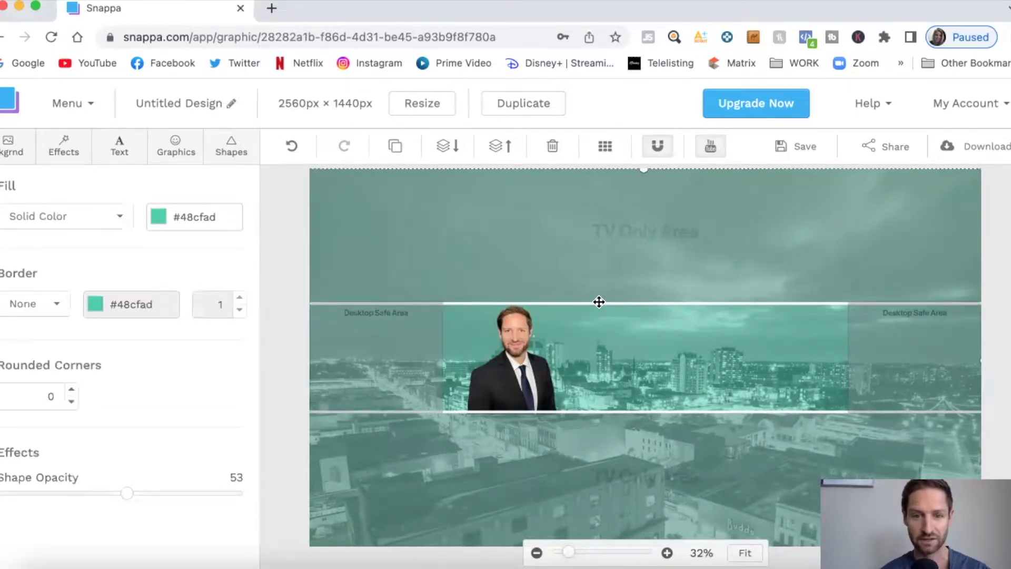
pyautogui.click(559, 409)
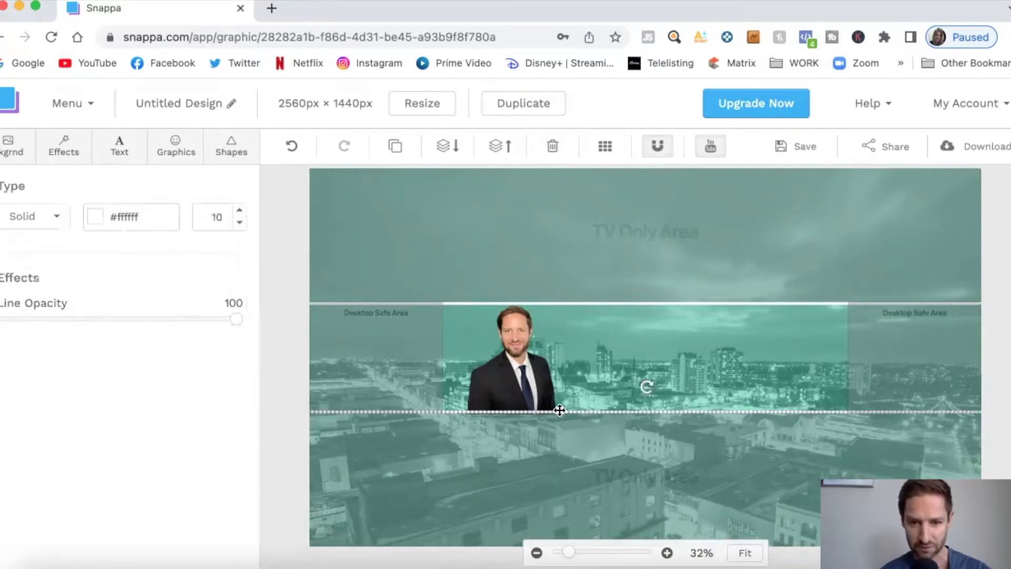
pyautogui.click(579, 380)
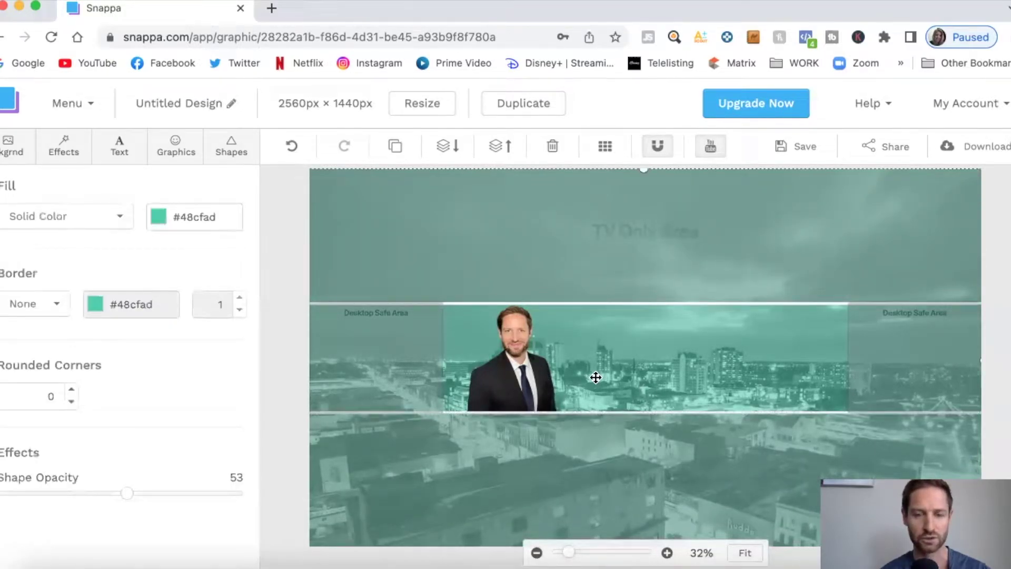
# Add a dark rectangle beside the headshot and size it as the name box
pyautogui.click(221, 153)
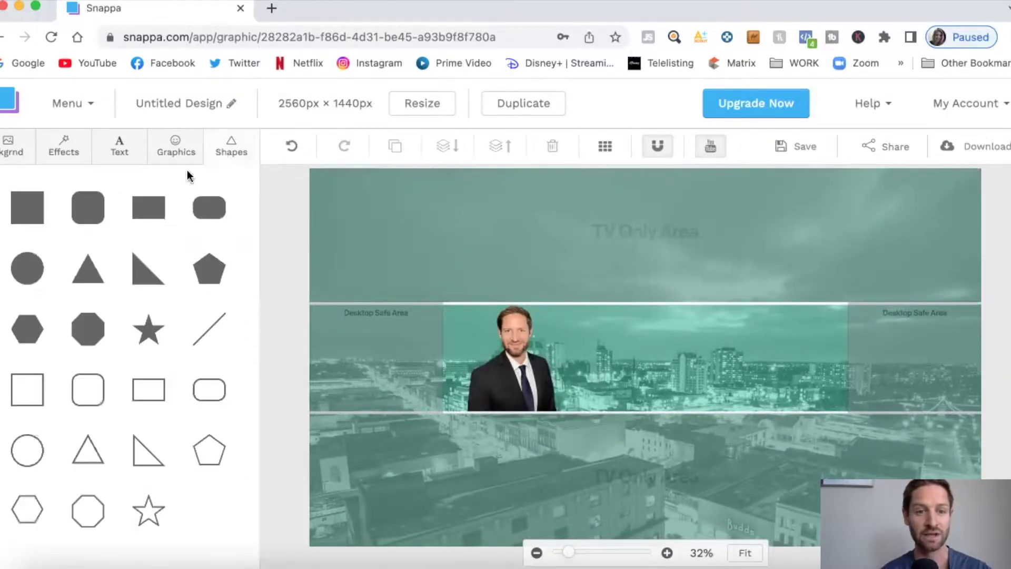
pyautogui.click(154, 210)
pyautogui.moveTo(651, 341); pyautogui.dragTo(650, 332)
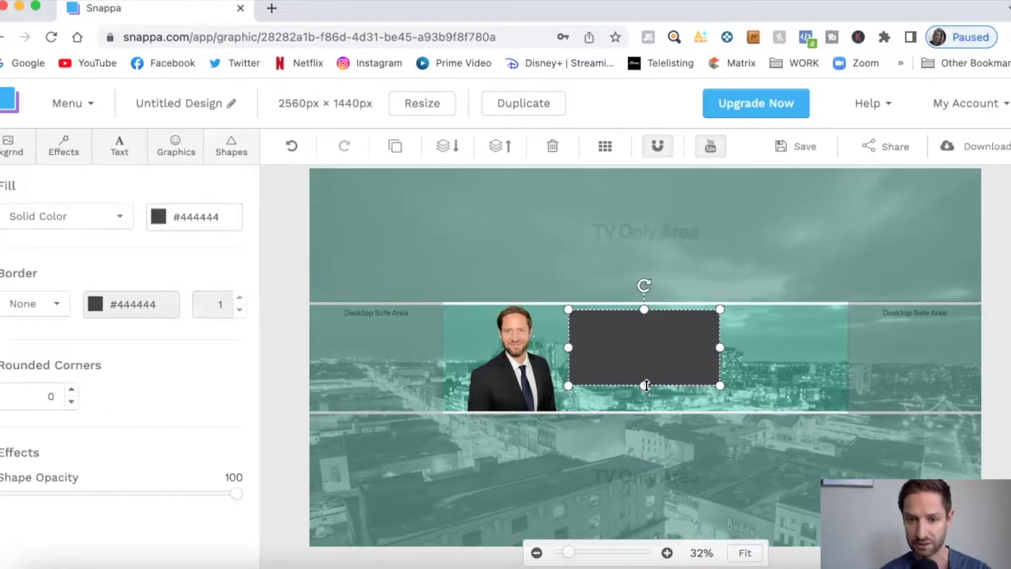
pyautogui.moveTo(644, 385); pyautogui.dragTo(669, 325)
pyautogui.moveTo(729, 332); pyautogui.dragTo(693, 333)
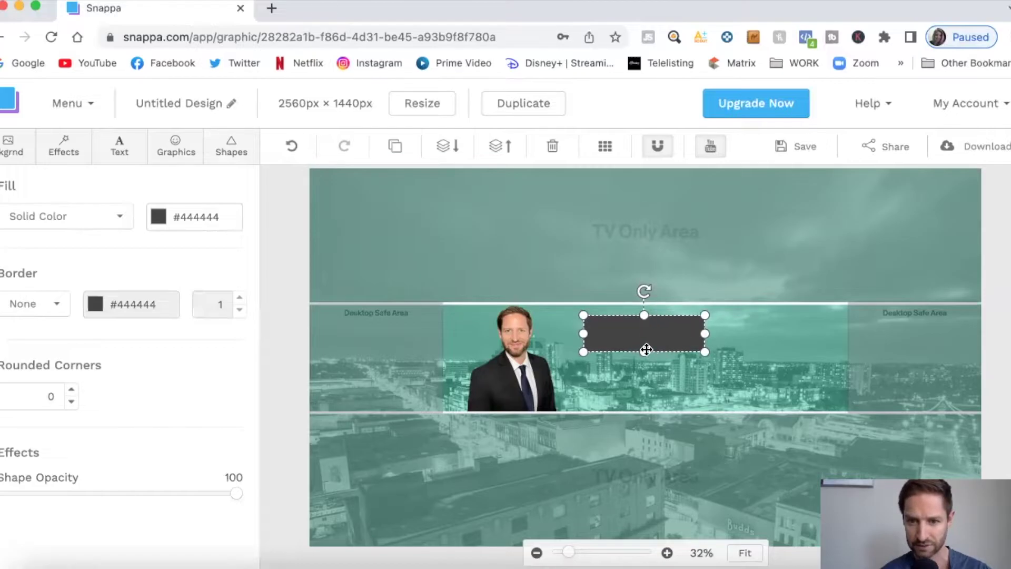
pyautogui.moveTo(647, 351); pyautogui.dragTo(647, 348)
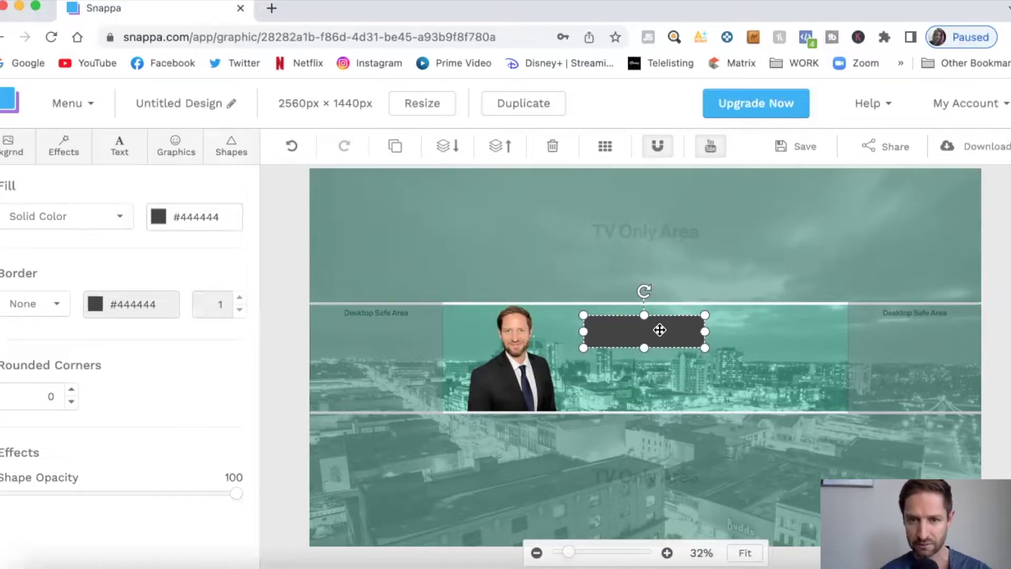
# Duplicate the box, offset the copy up-left, and make it an unfilled frame with a solid 11 border
pyautogui.click(396, 147)
pyautogui.moveTo(653, 338); pyautogui.dragTo(644, 325)
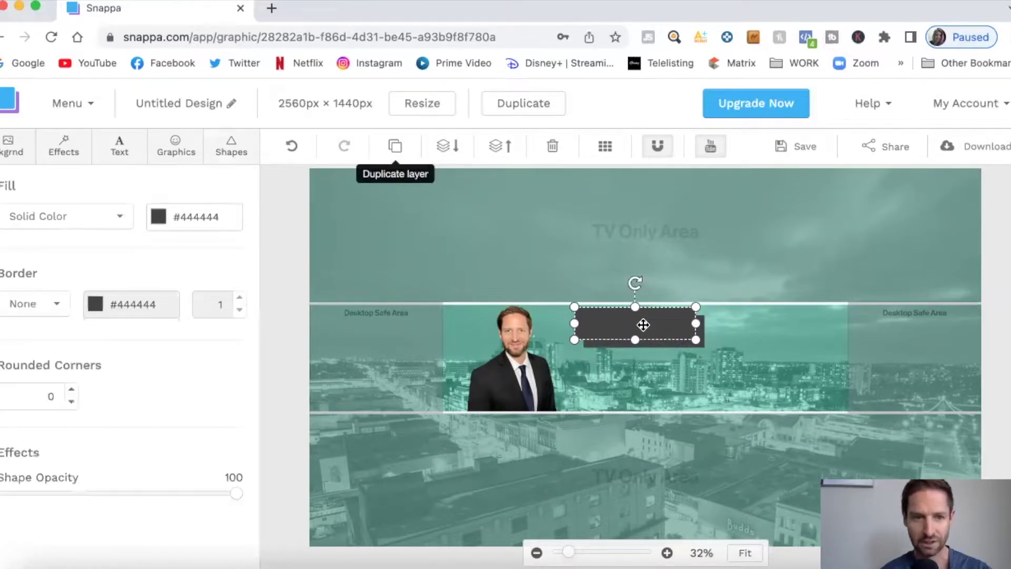
pyautogui.click(122, 218)
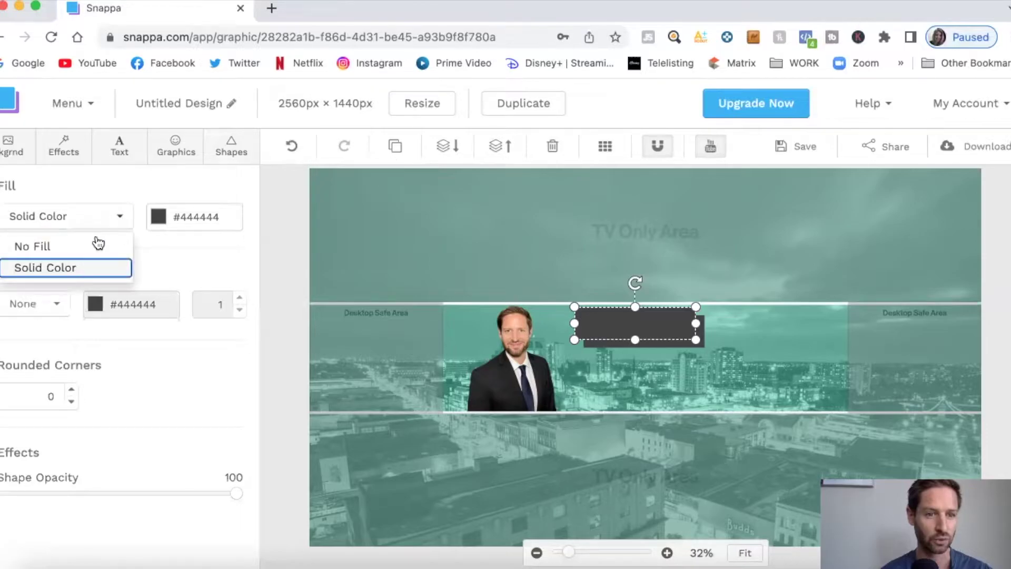
pyautogui.click(89, 243)
pyautogui.click(62, 304)
pyautogui.click(40, 354)
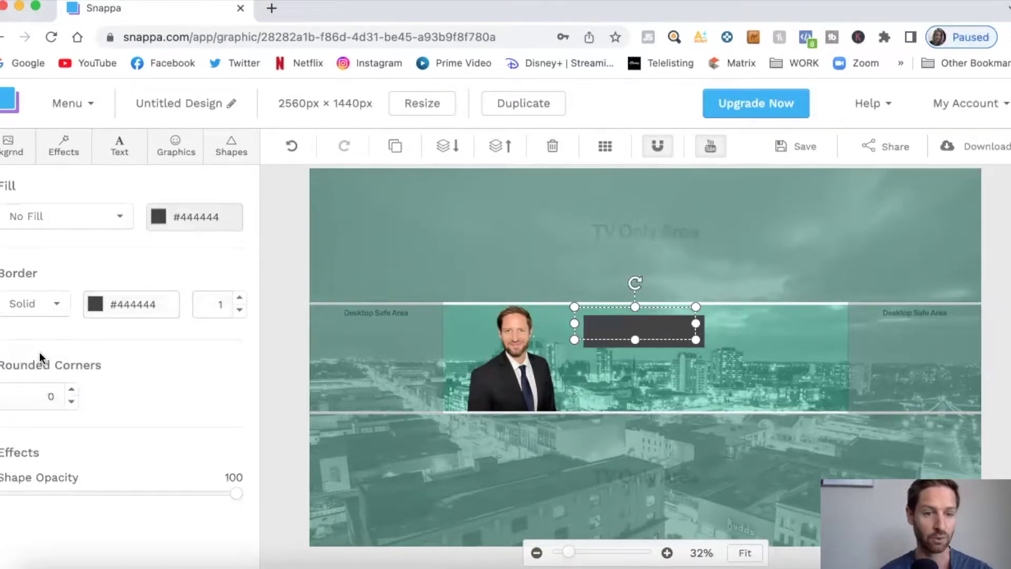
pyautogui.click(240, 299)
pyautogui.click(240, 299)
pyautogui.click(240, 298)
pyautogui.click(239, 299)
pyautogui.click(240, 299)
pyautogui.click(242, 300)
pyautogui.click(242, 300)
pyautogui.click(242, 300)
pyautogui.click(242, 300)
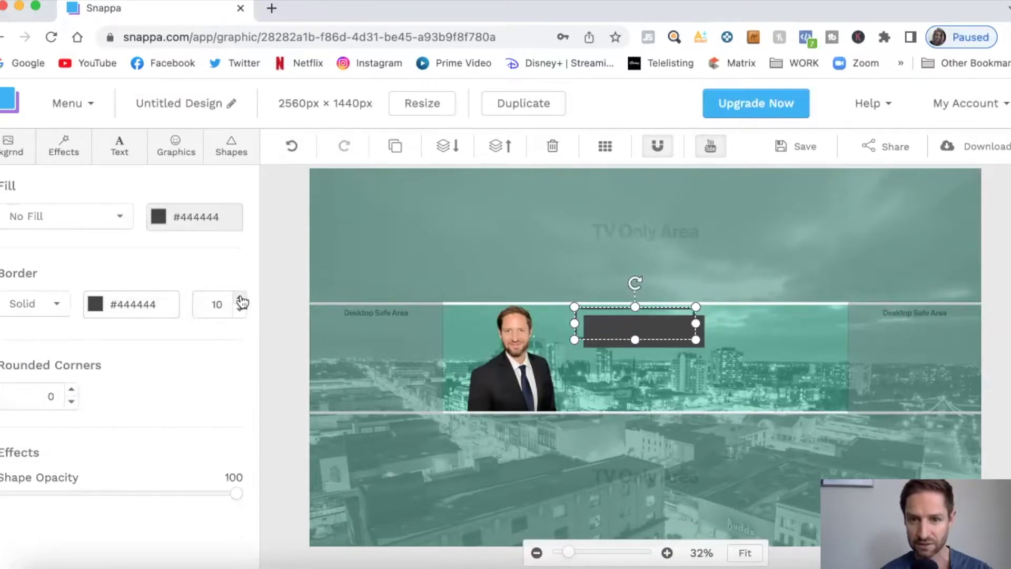
# Check the settings of the solid #444444 name box and its outline frame
pyautogui.click(699, 343)
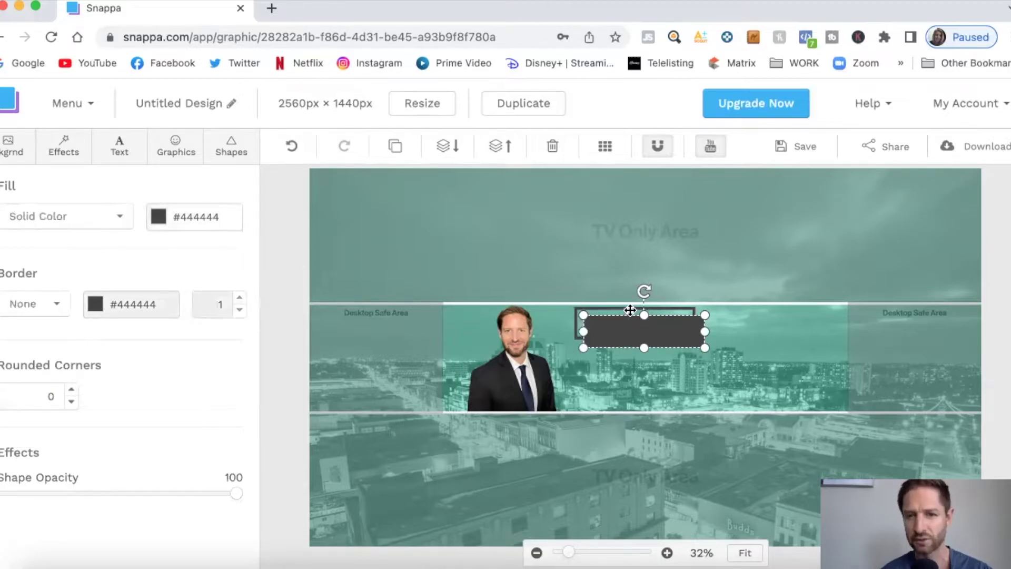
pyautogui.click(579, 327)
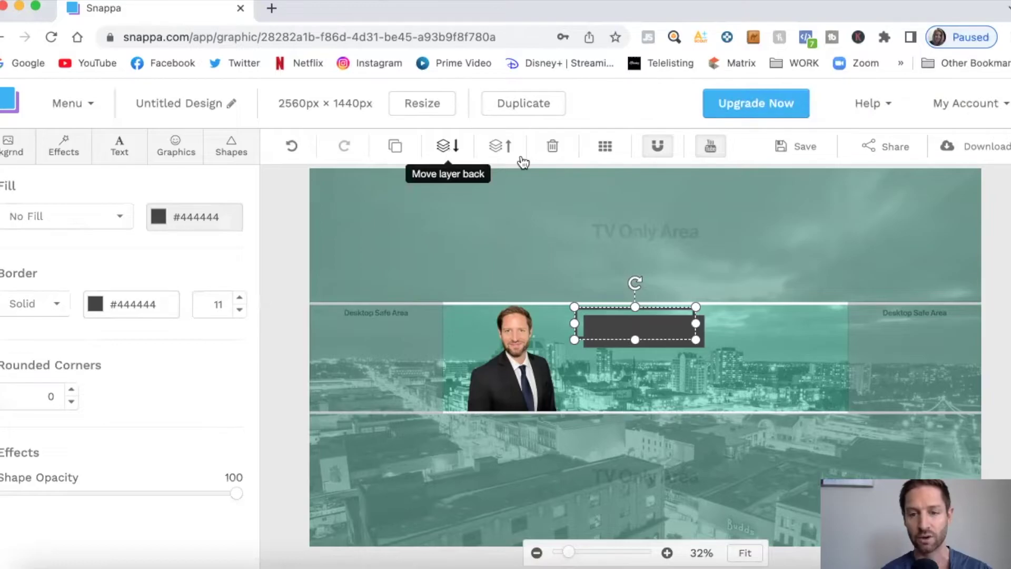
pyautogui.click(703, 336)
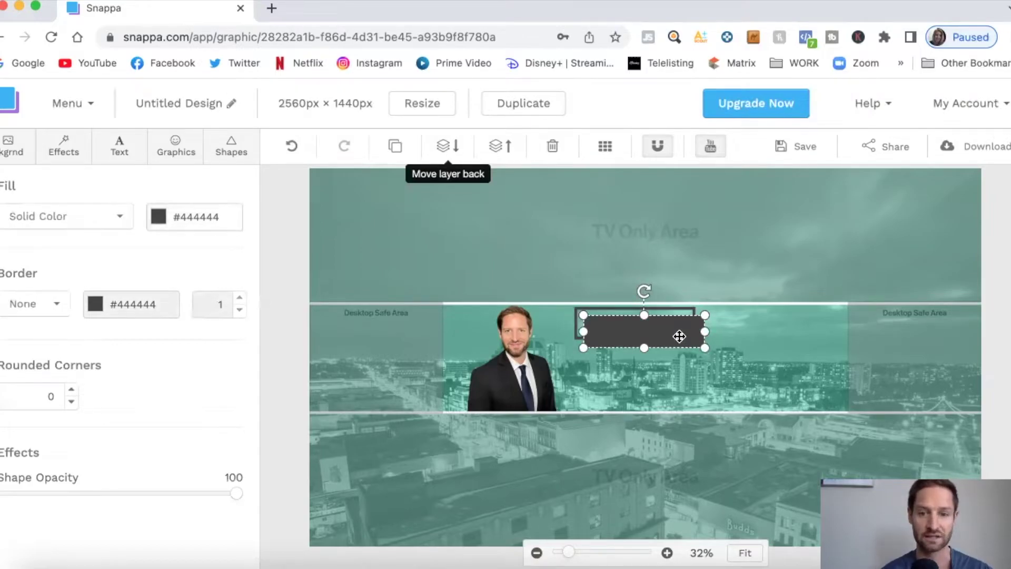
pyautogui.click(122, 154)
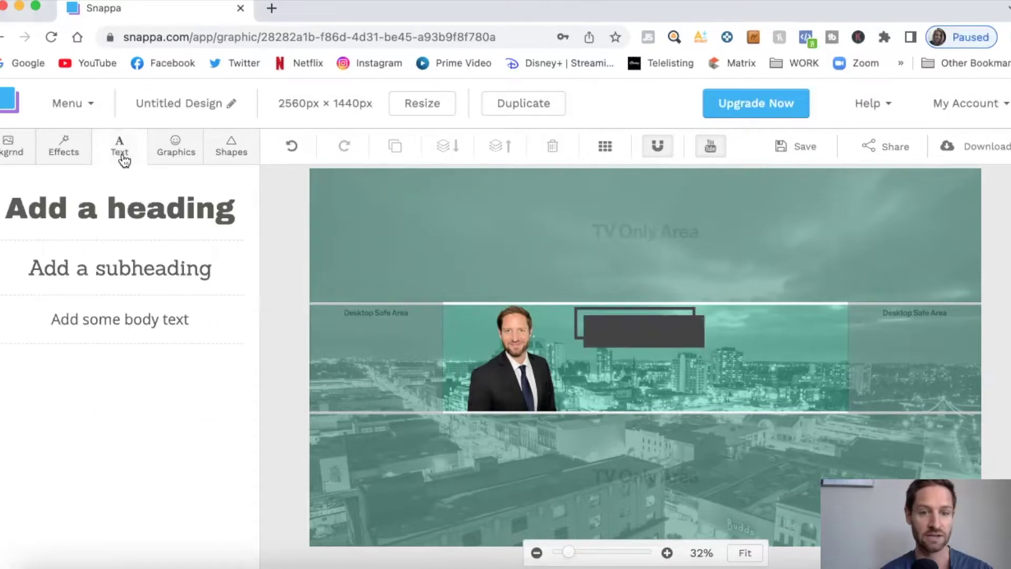
# Add a subheading text element containing the agent's full name
pyautogui.click(137, 264)
pyautogui.click(636, 359)
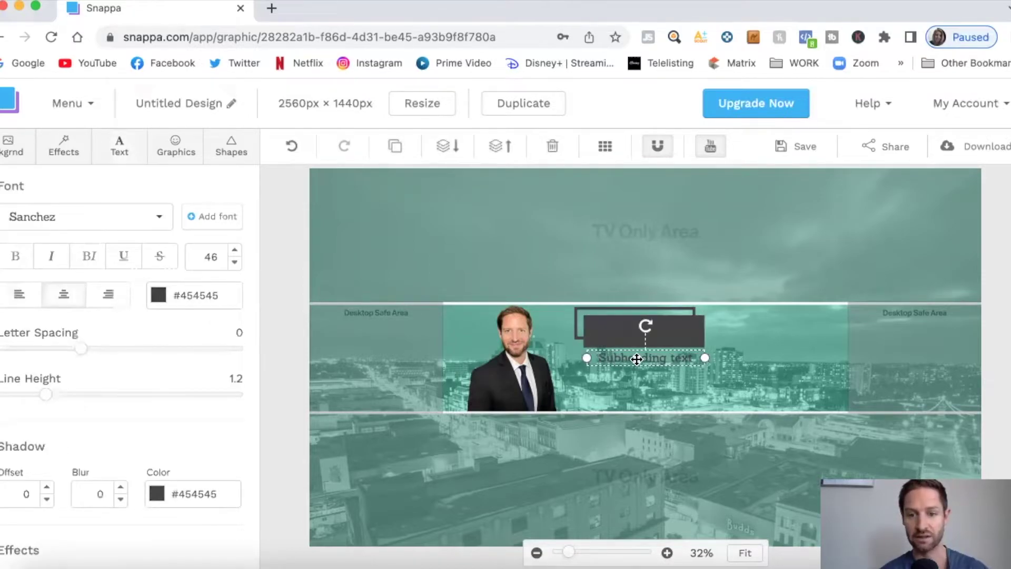
pyautogui.doubleClick(637, 358)
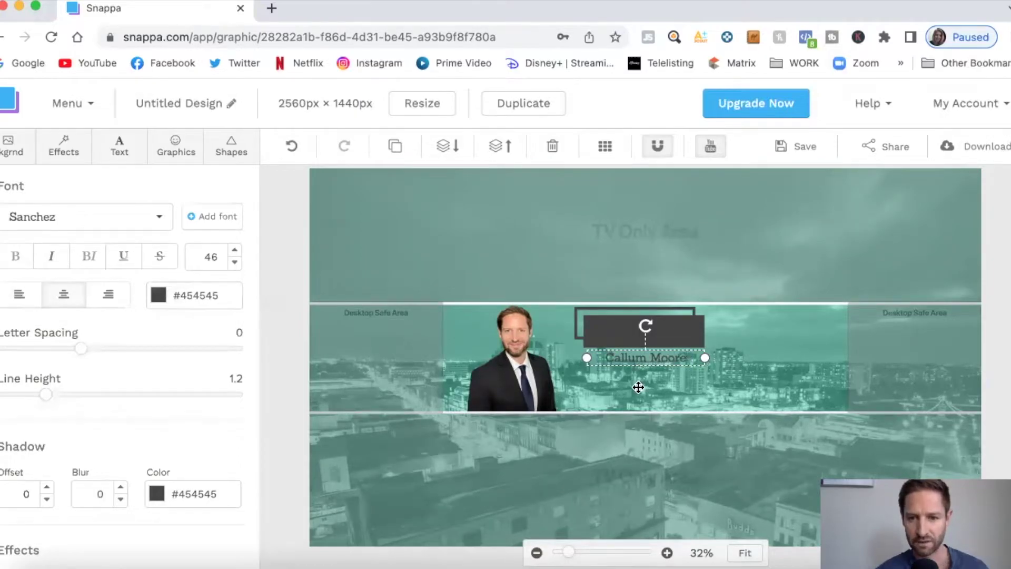
pyautogui.click(639, 386)
pyautogui.click(638, 360)
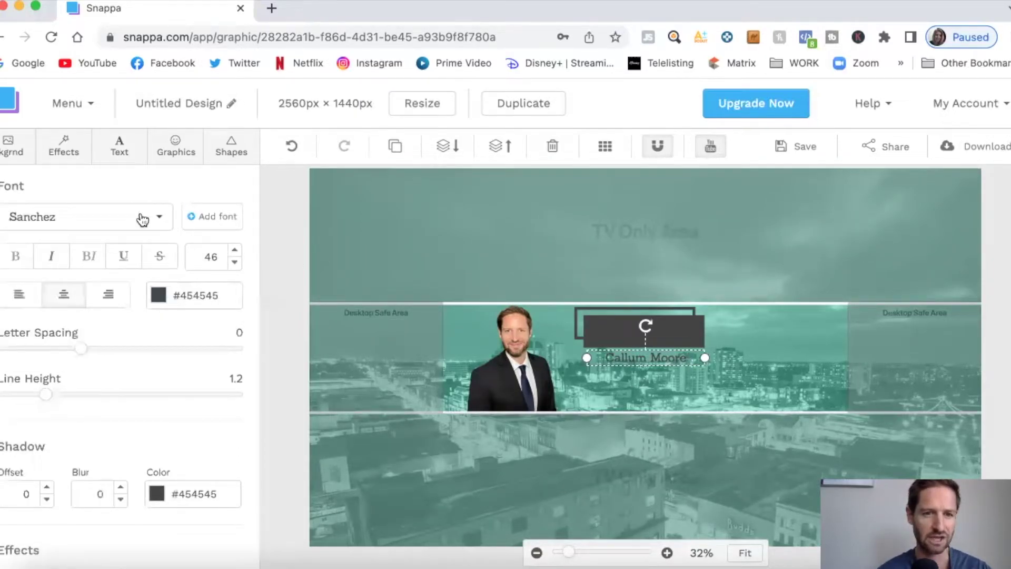
# Make the name text white at size 62 and move it onto the dark box
pyautogui.click(163, 298)
pyautogui.click(177, 379)
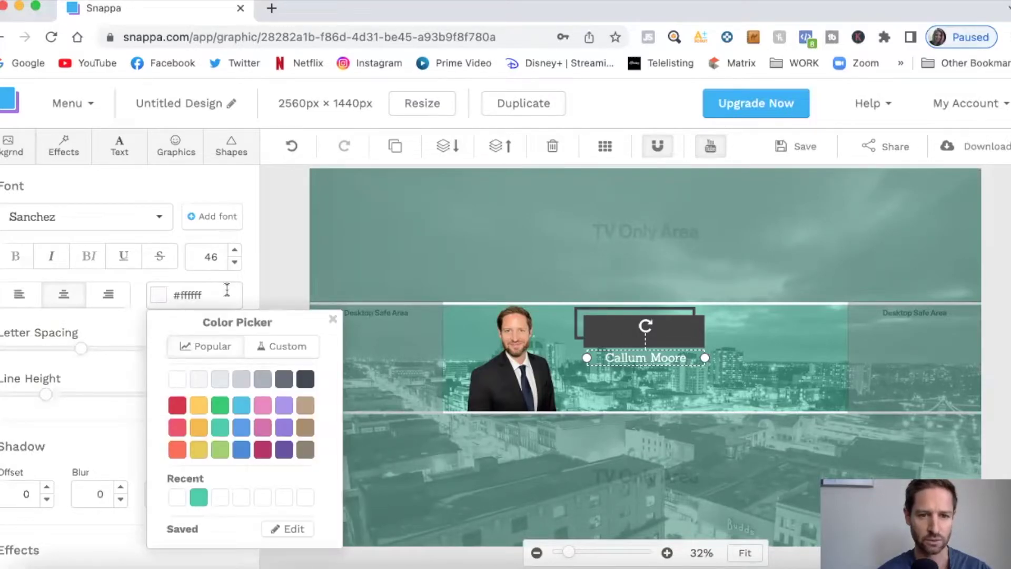
pyautogui.click(235, 253)
pyautogui.click(235, 253)
pyautogui.click(235, 252)
pyautogui.click(235, 253)
pyautogui.click(236, 253)
pyautogui.click(235, 253)
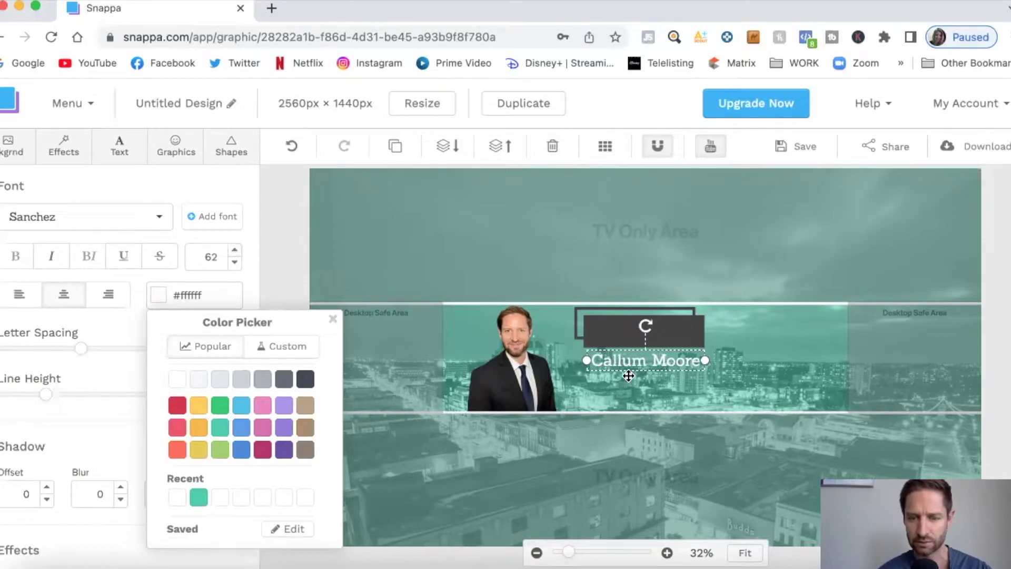
pyautogui.click(637, 362)
pyautogui.moveTo(636, 362); pyautogui.dragTo(635, 332)
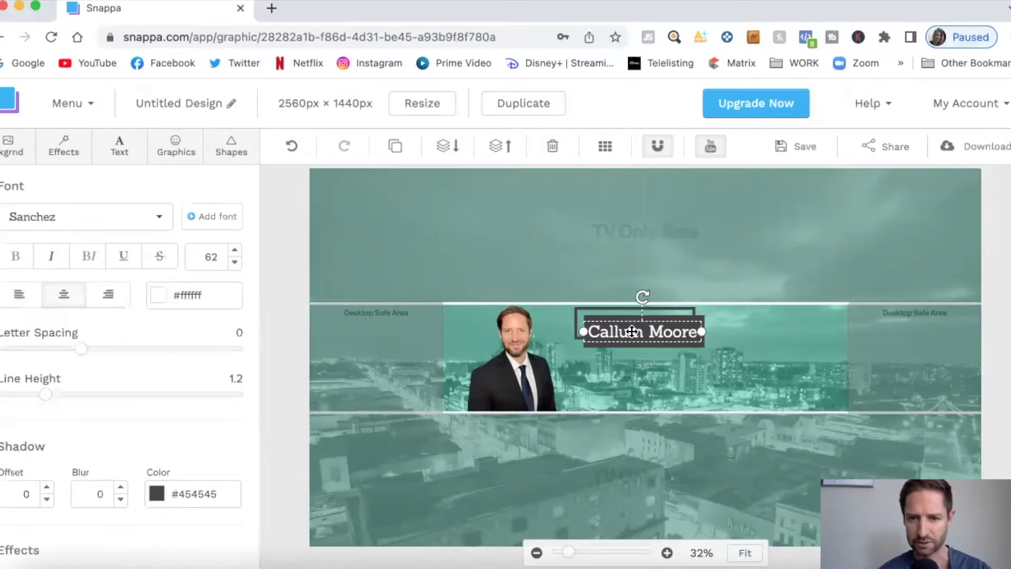
# Duplicate the name text and place the copy just below the original
pyautogui.click(653, 362)
pyautogui.click(655, 331)
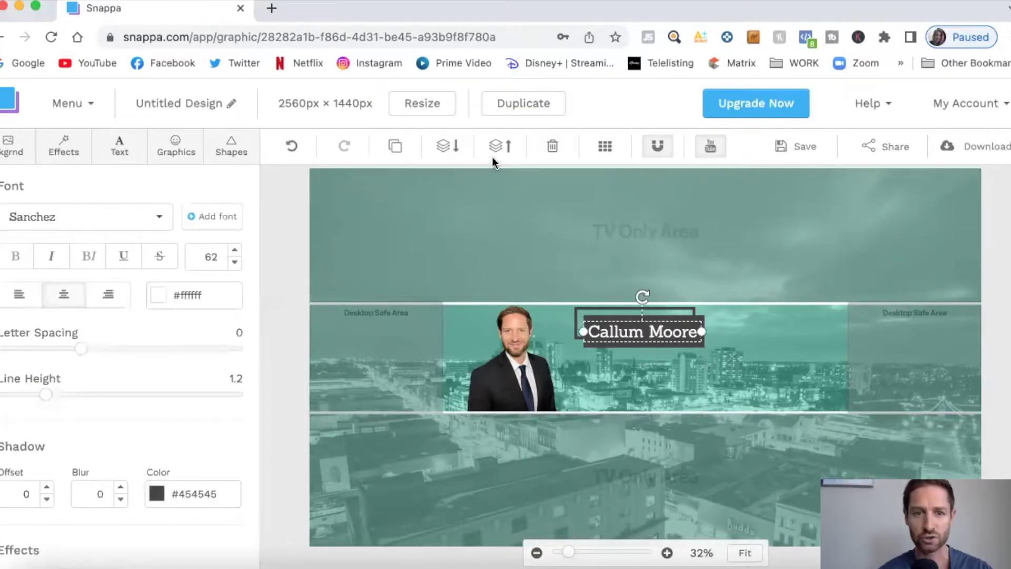
pyautogui.click(396, 148)
pyautogui.moveTo(676, 332); pyautogui.dragTo(691, 361)
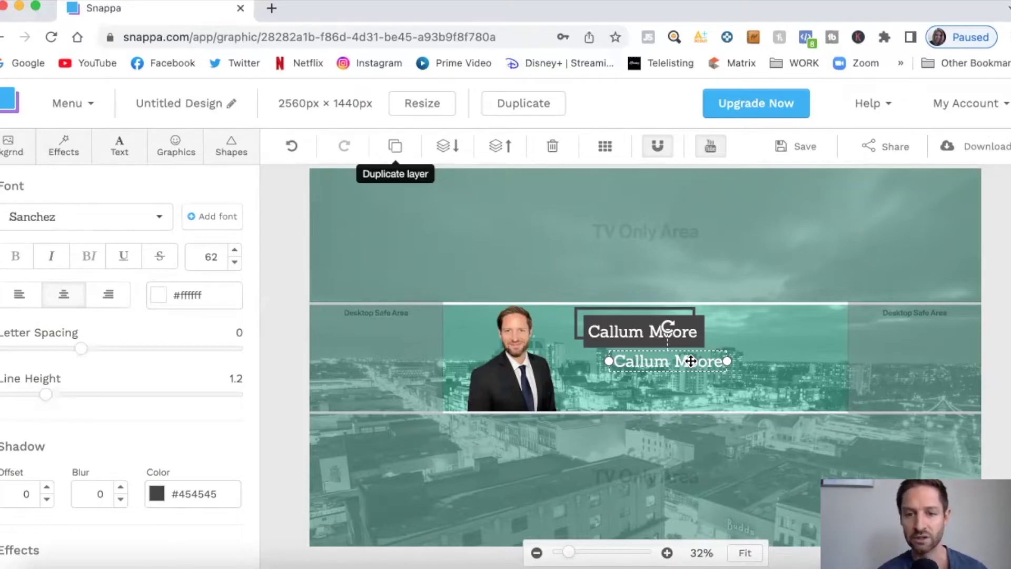
# Change the copied text to 'Real Estate' and nudge it slightly right
pyautogui.doubleClick(691, 361)
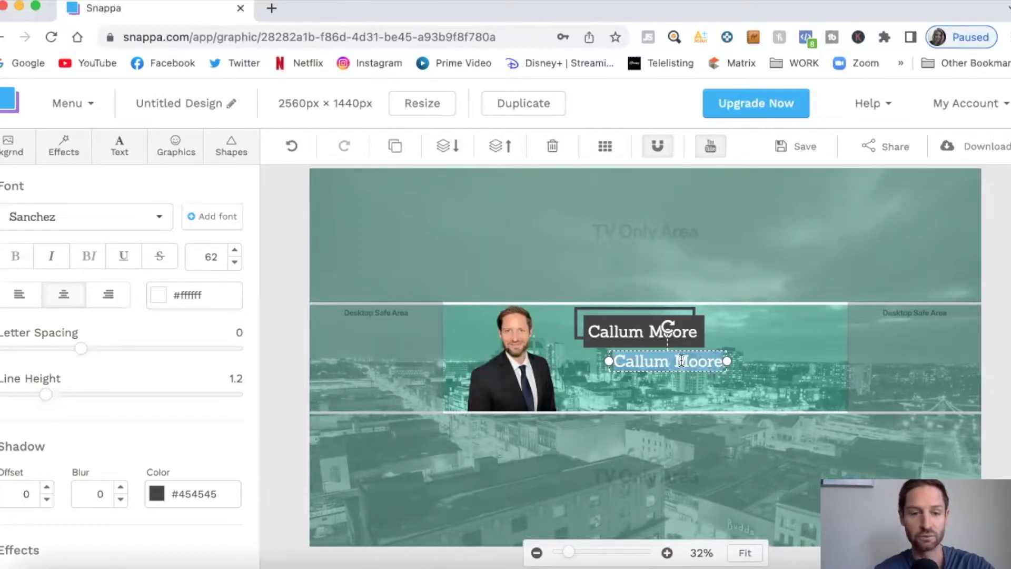
pyautogui.write('Real Es')
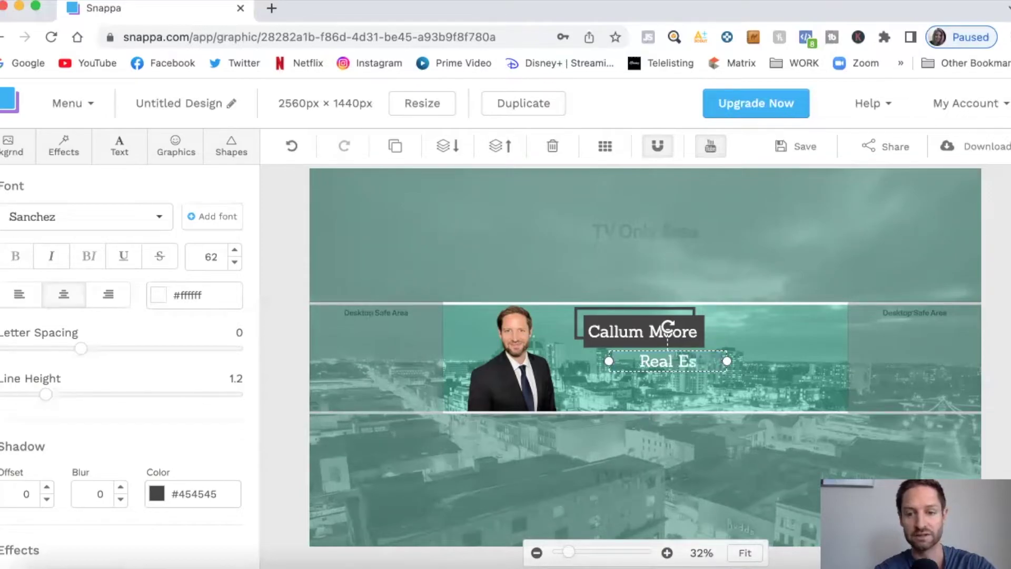
pyautogui.write('tate')
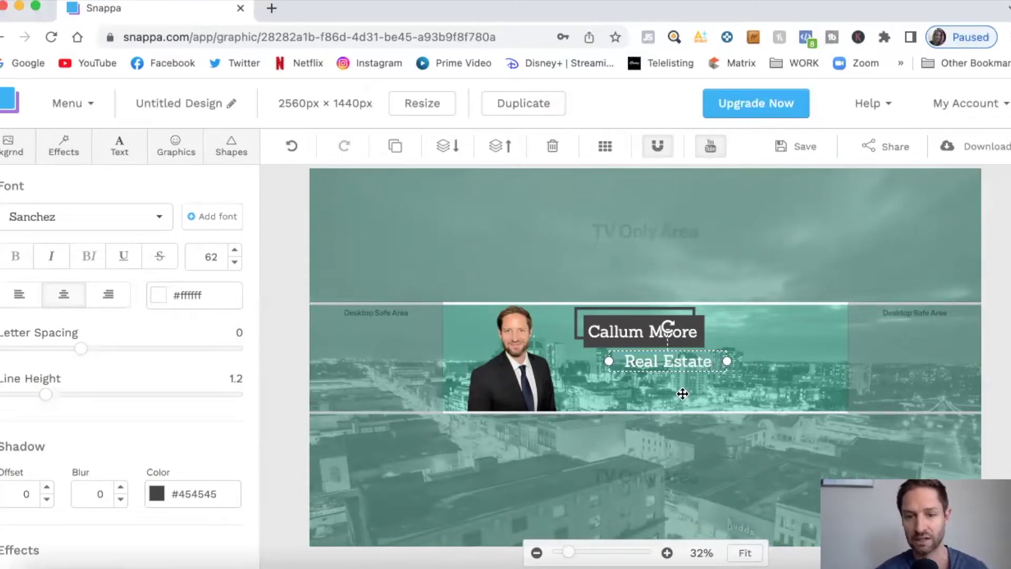
pyautogui.click(683, 395)
pyautogui.moveTo(697, 360); pyautogui.dragTo(705, 361)
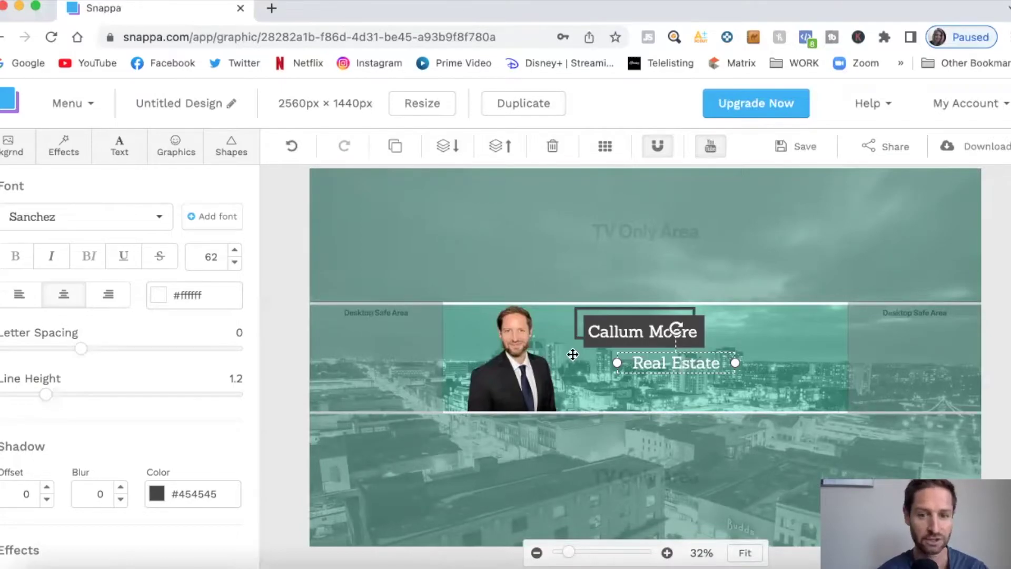
# Give the Real Estate text a drop shadow with offset 6
pyautogui.click(47, 487)
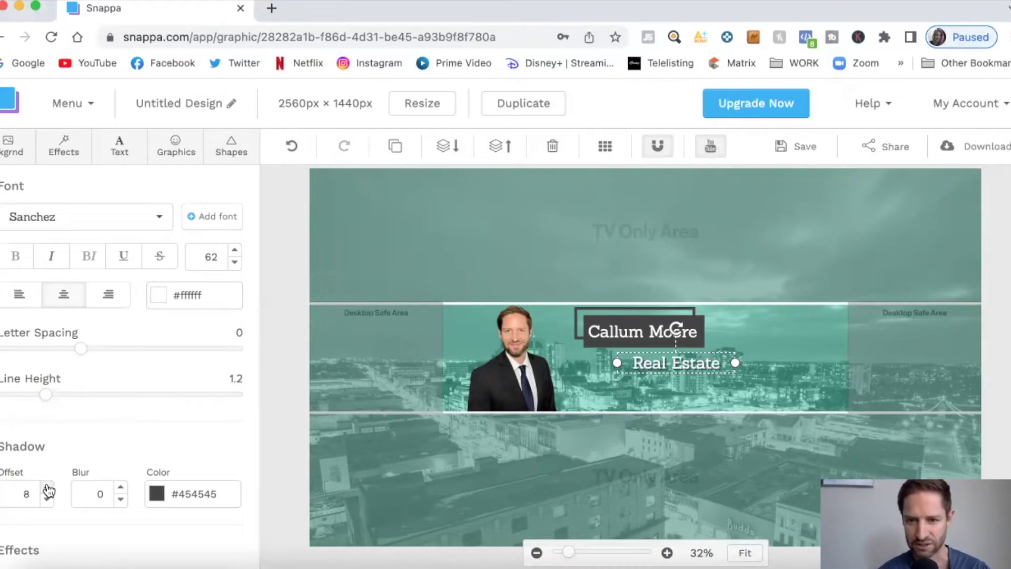
pyautogui.moveTo(571, 553); pyautogui.dragTo(571, 555)
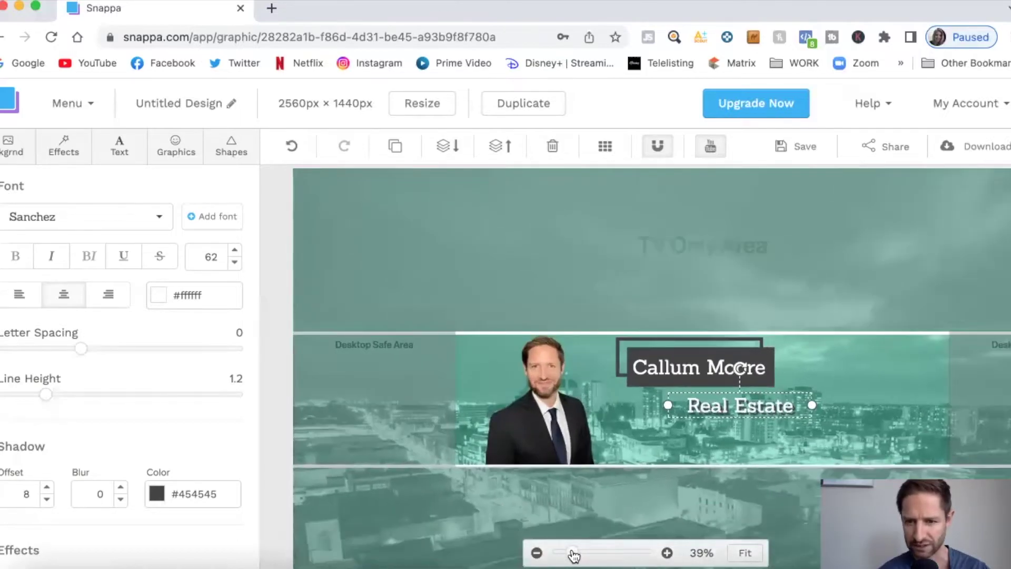
pyautogui.click(47, 499)
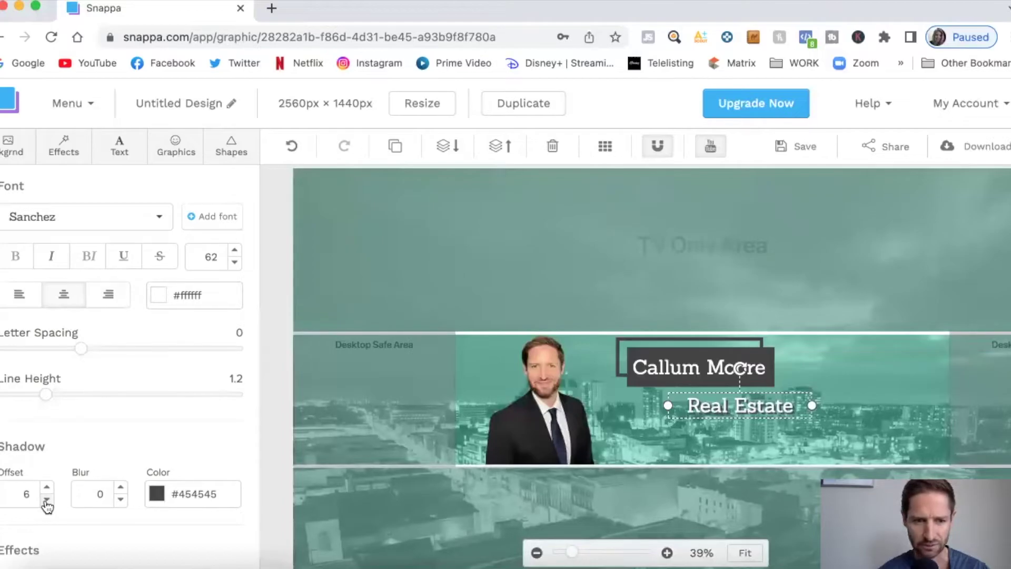
# Set the shadow blur to 1 and add a small eXp logo at the band's top-right
pyautogui.click(121, 487)
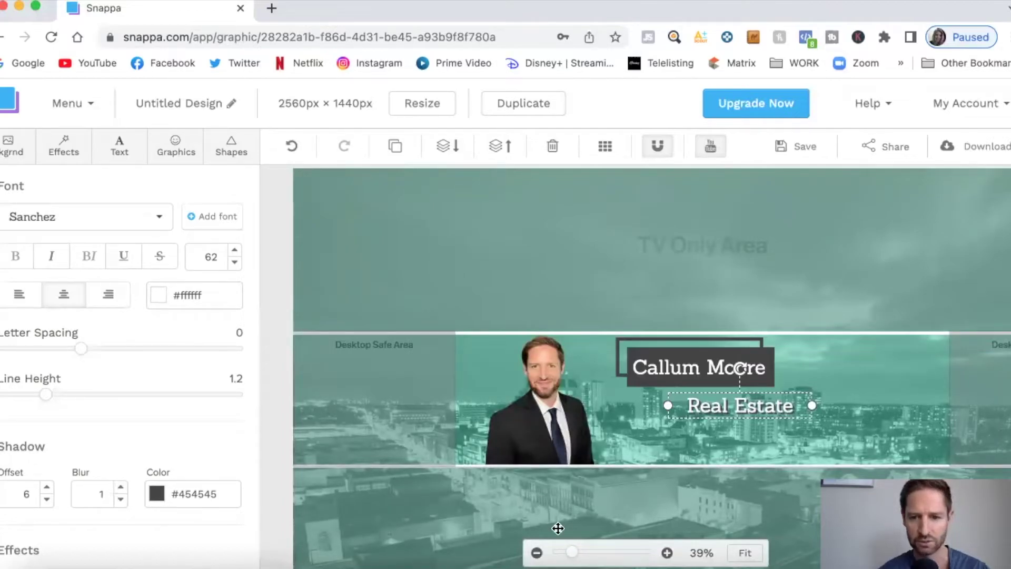
pyautogui.moveTo(572, 555); pyautogui.dragTo(571, 557)
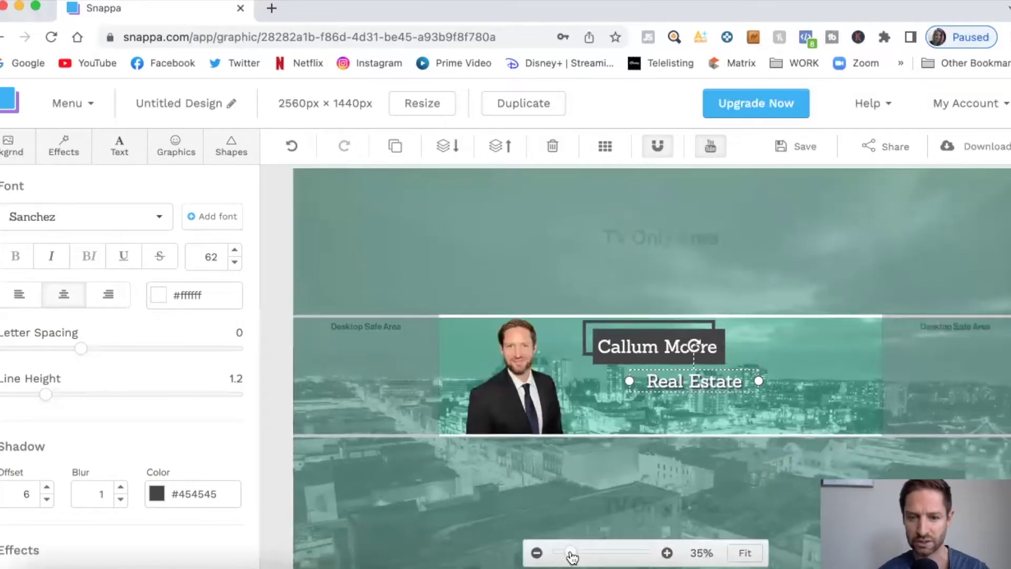
pyautogui.click(176, 153)
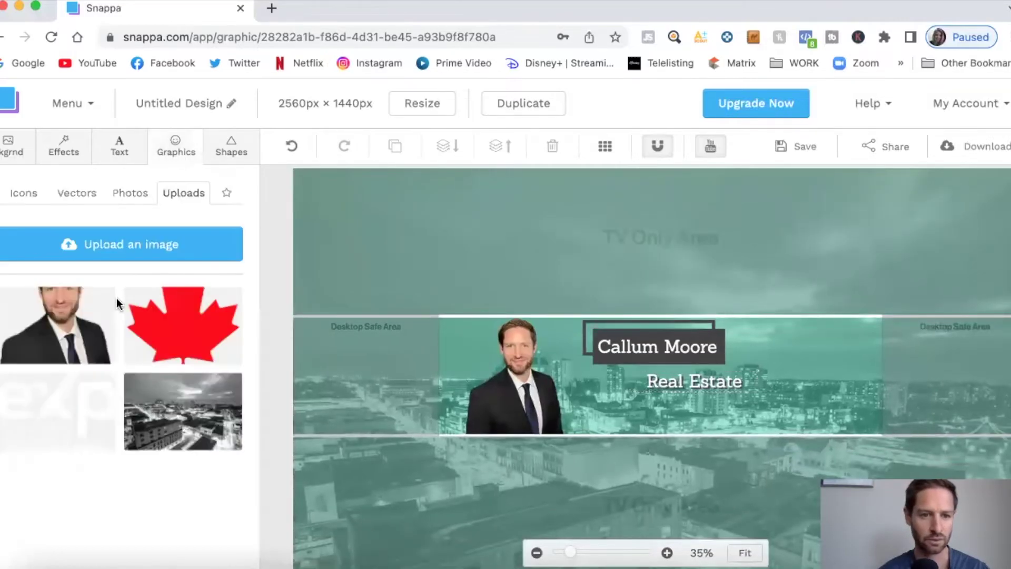
pyautogui.click(70, 396)
pyautogui.moveTo(477, 489); pyautogui.dragTo(845, 343)
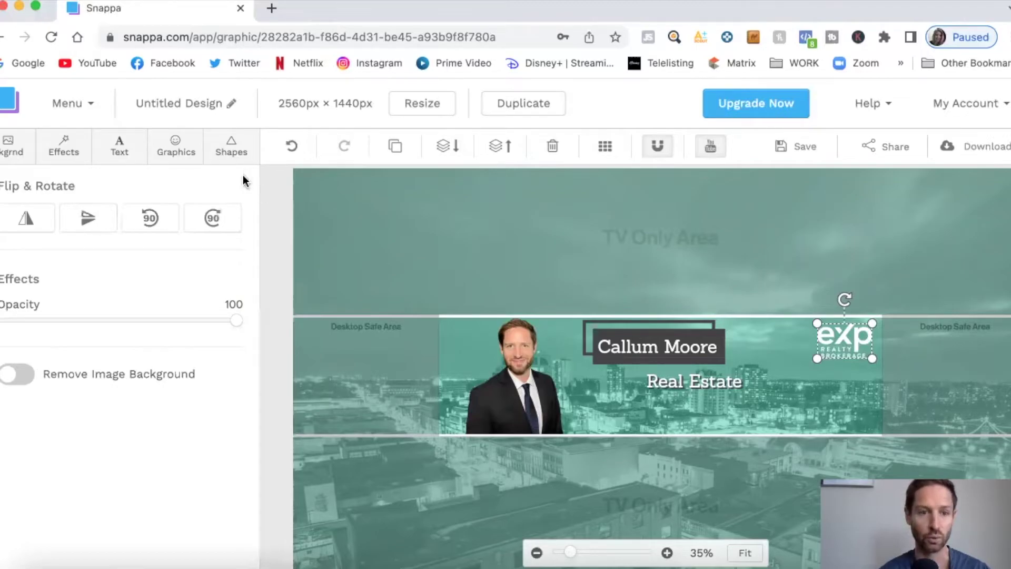
# Add the maple leaf flag and shrink it to sit below the eXp logo
pyautogui.click(183, 154)
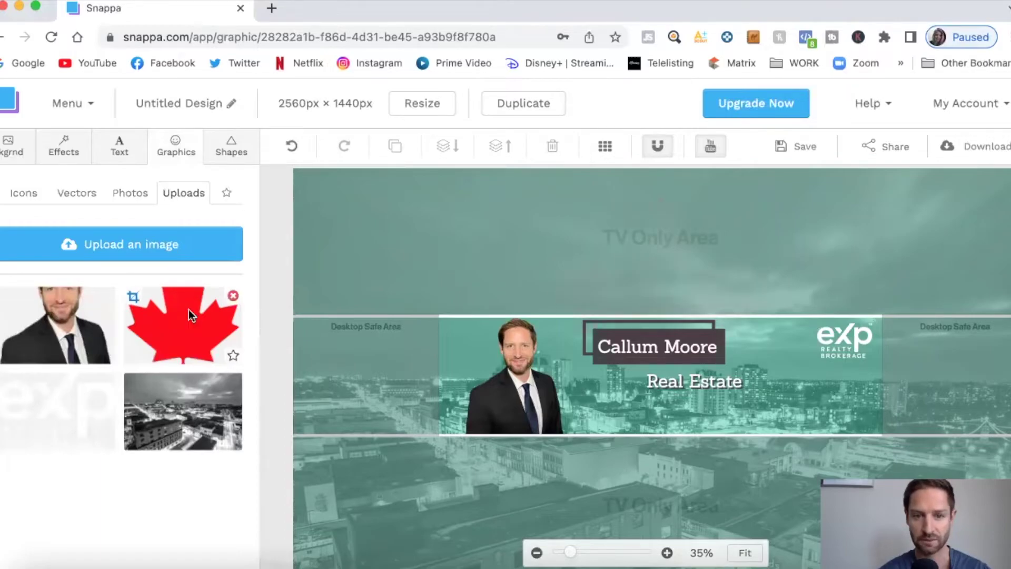
pyautogui.click(188, 309)
pyautogui.moveTo(545, 255); pyautogui.dragTo(852, 408)
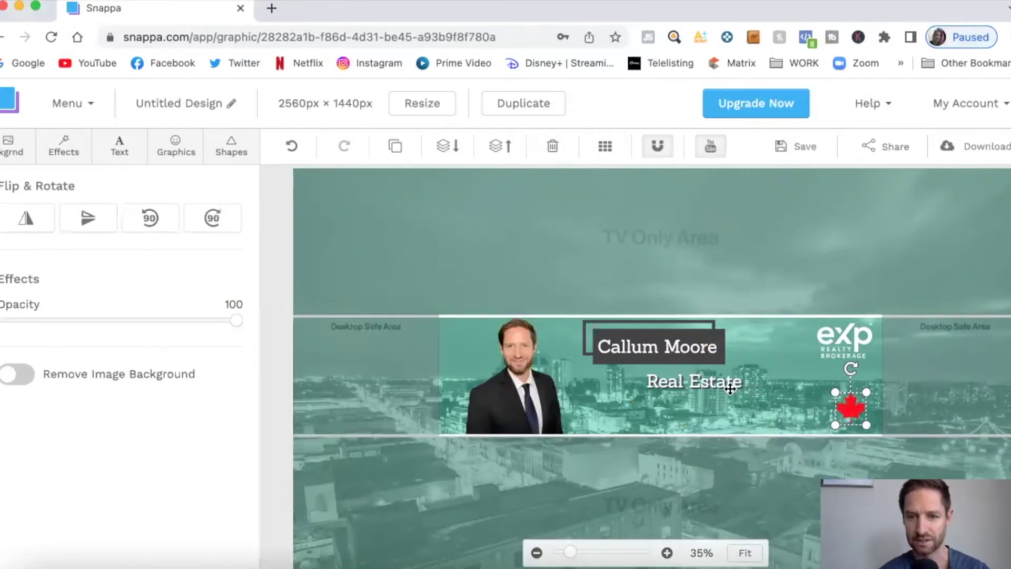
pyautogui.click(654, 348)
pyautogui.click(623, 360)
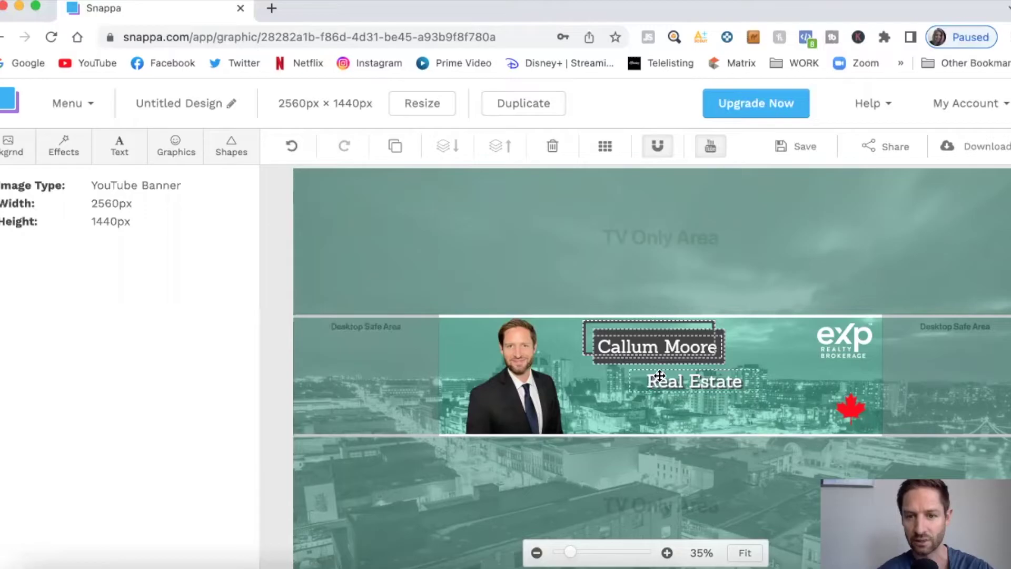
# Shift the name box, frame and Real Estate line down-right, then duplicate the Real Estate text
pyautogui.moveTo(654, 348); pyautogui.dragTo(664, 363)
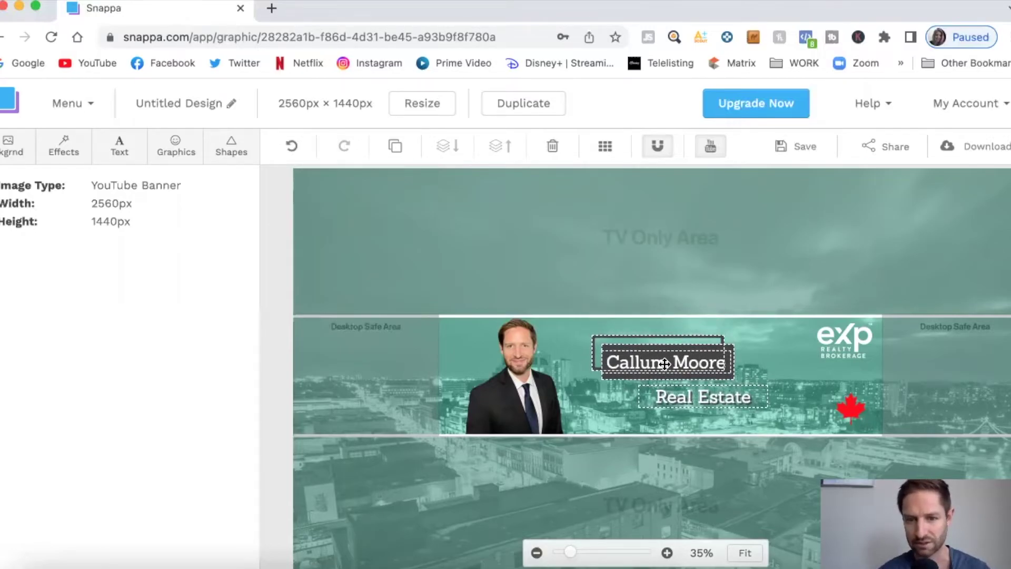
pyautogui.click(609, 294)
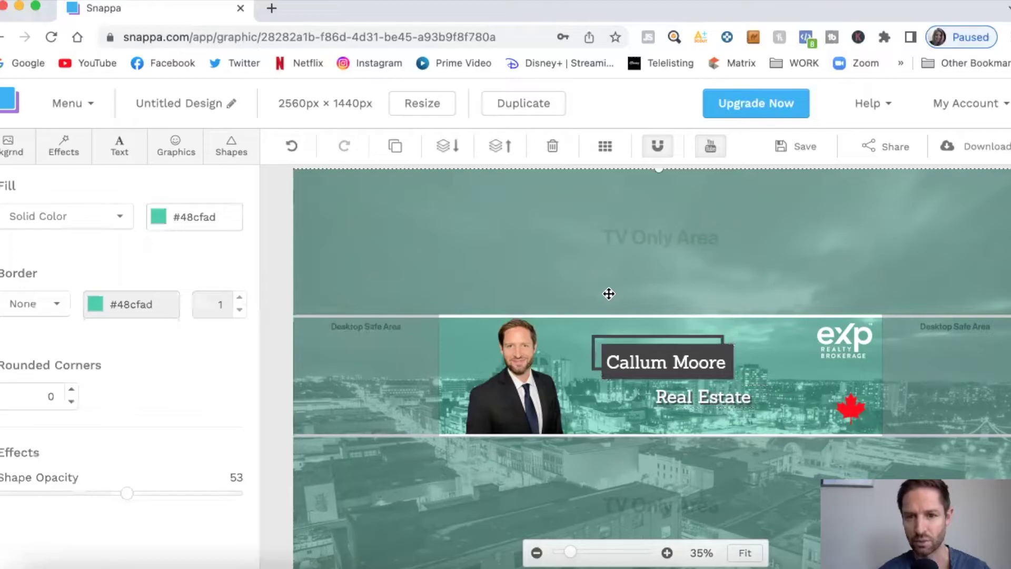
pyautogui.click(595, 338)
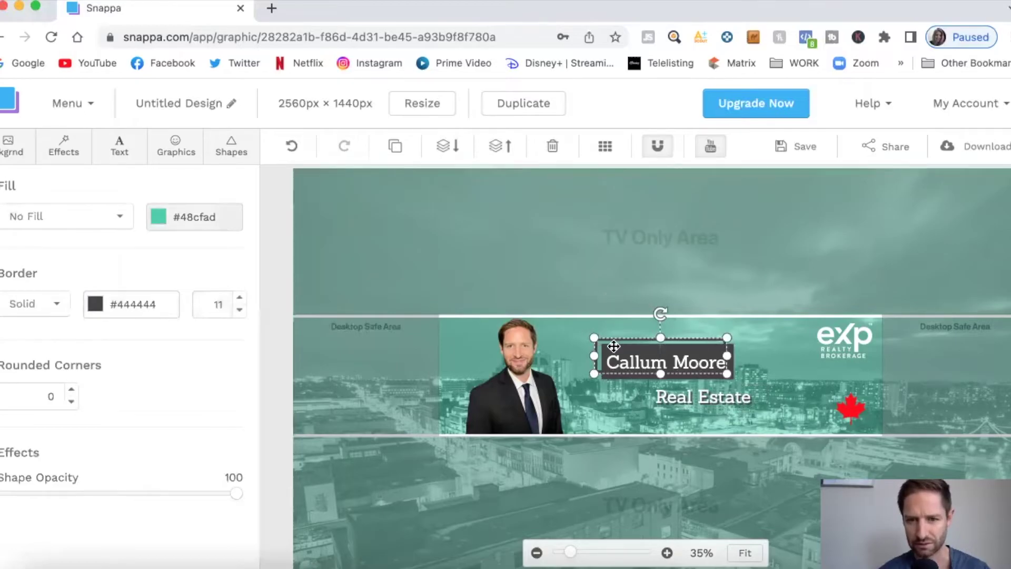
pyautogui.click(705, 399)
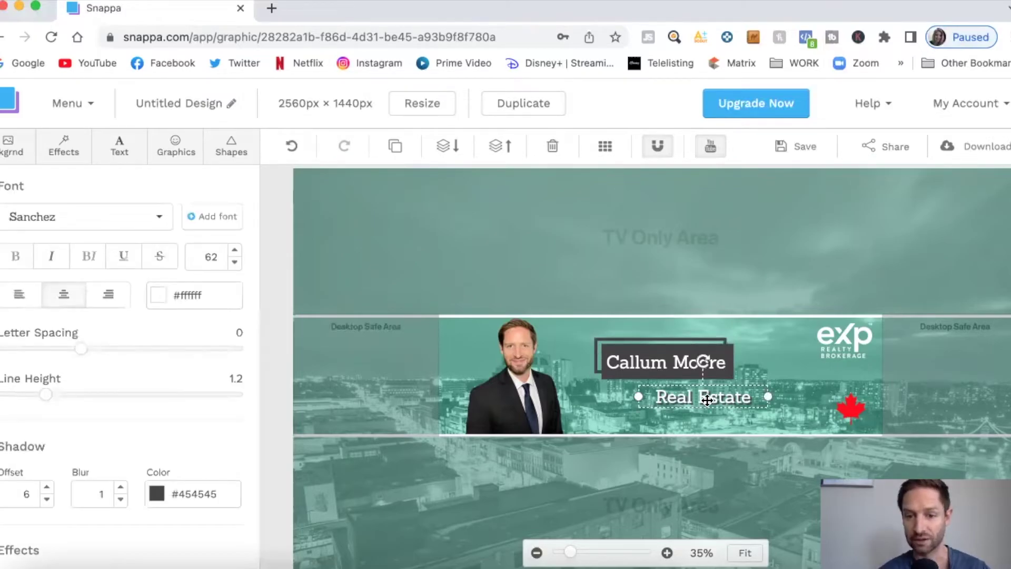
pyautogui.click(395, 146)
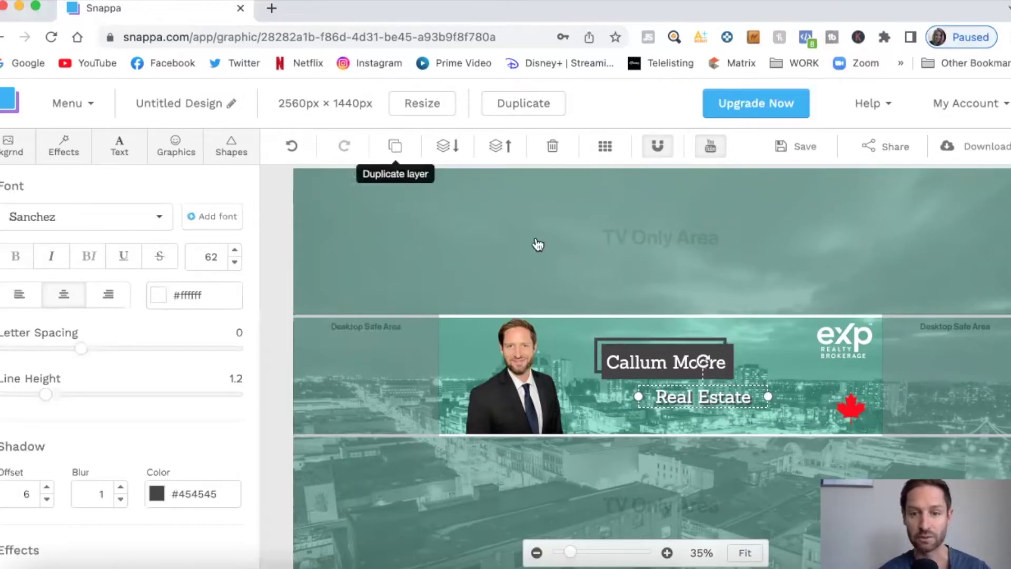
# Move the Real Estate copy beside the eXp logo and retype it as 'Connect With Me BELOW!'
pyautogui.moveTo(726, 407); pyautogui.dragTo(973, 350)
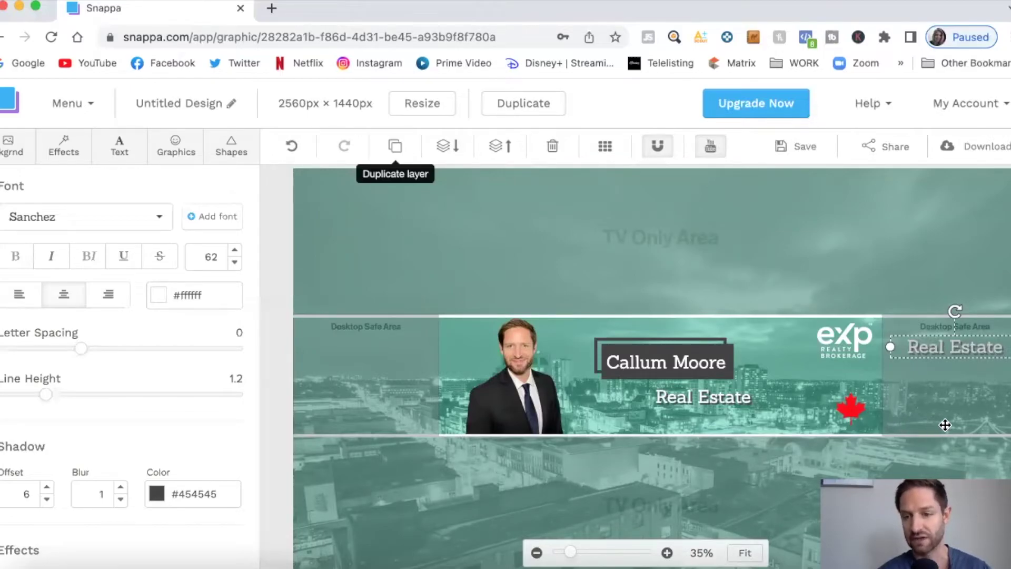
pyautogui.doubleClick(955, 351)
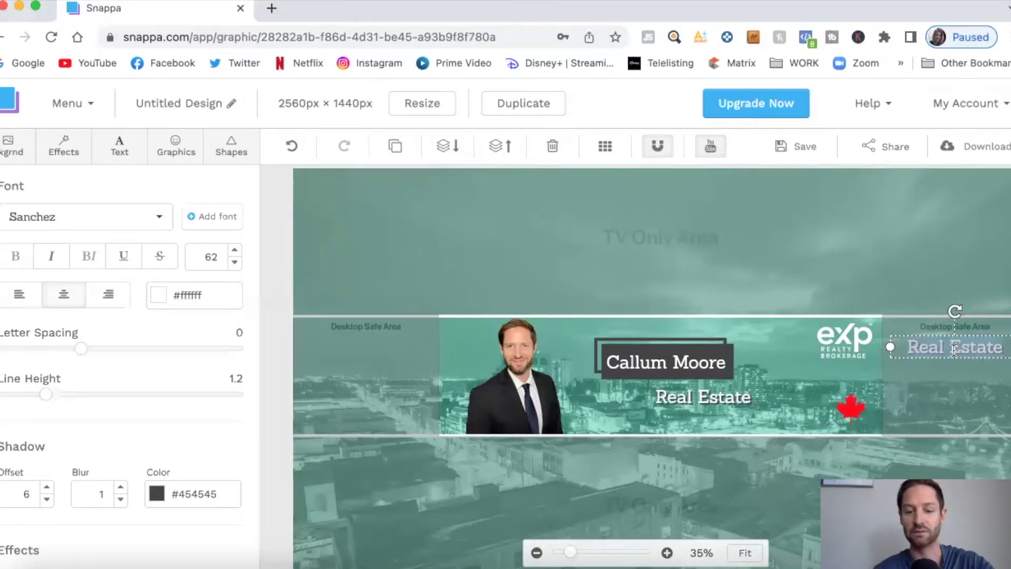
pyautogui.write('Connect w')
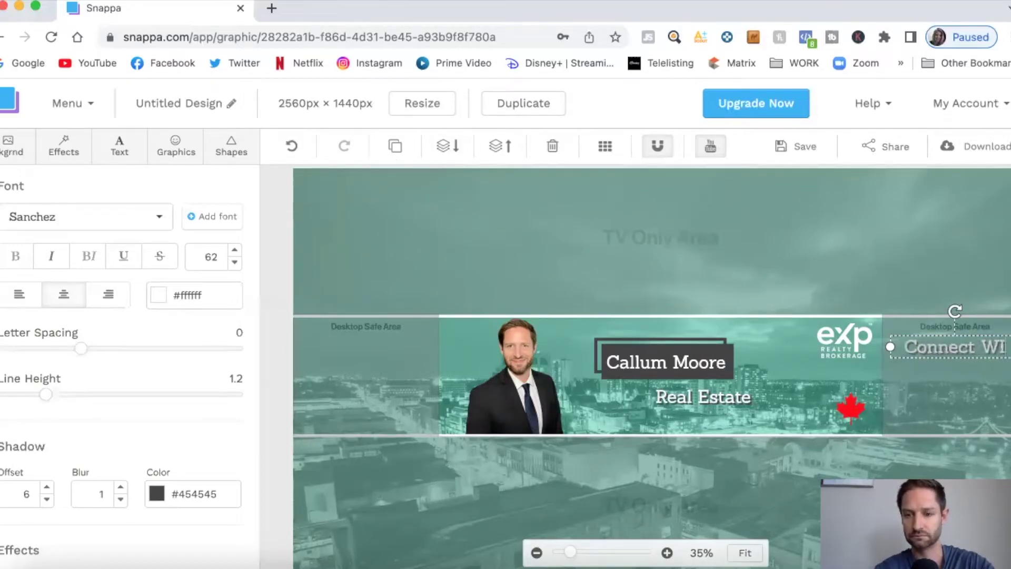
pyautogui.press('BackSpace')
pyautogui.write('With Me')
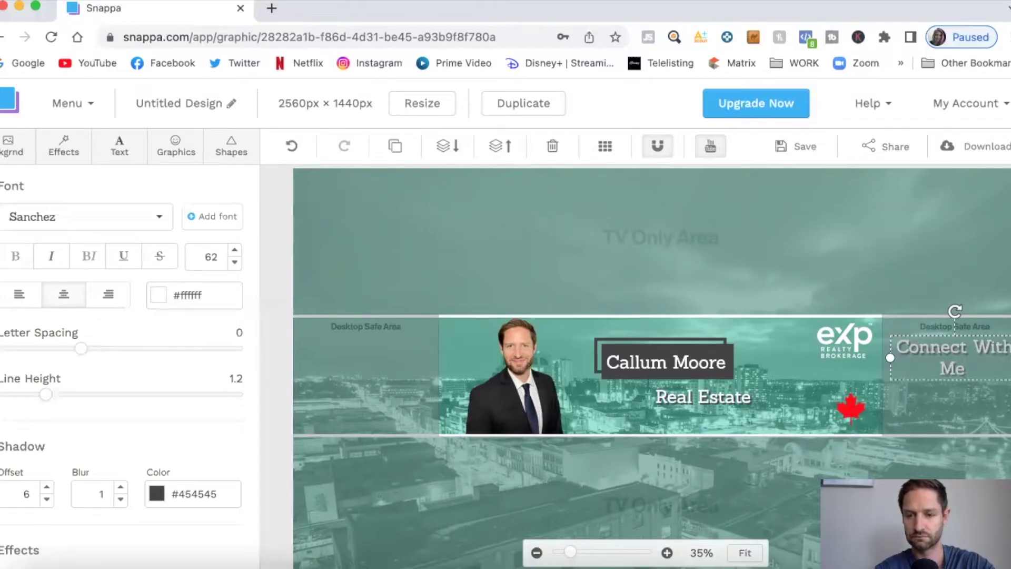
pyautogui.write(' BELOW!')
pyautogui.click(948, 383)
pyautogui.click(953, 372)
# Reduce the call-to-action's font size to 52
pyautogui.click(235, 262)
pyautogui.click(235, 262)
pyautogui.click(235, 262)
pyautogui.click(235, 261)
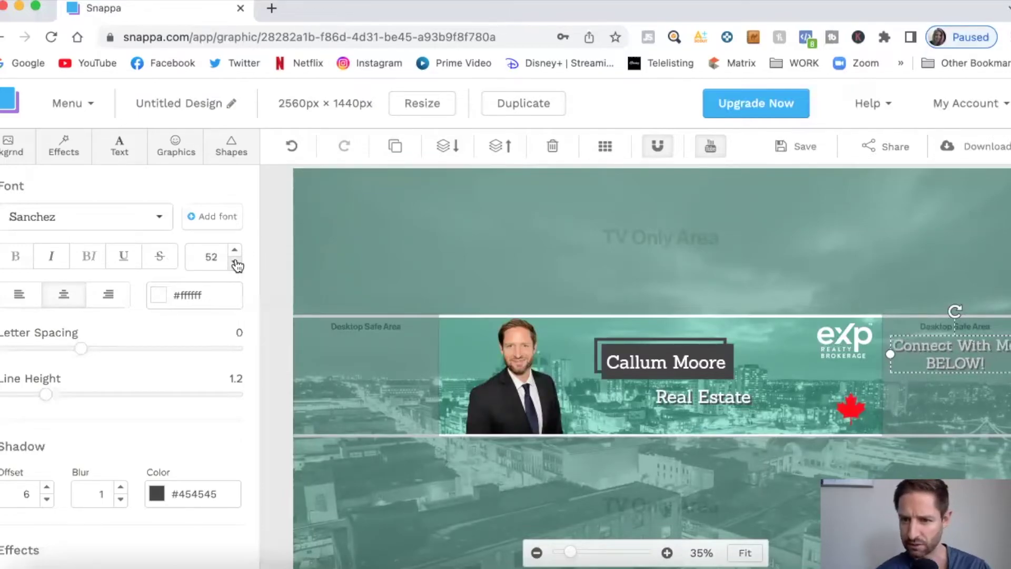
pyautogui.click(890, 276)
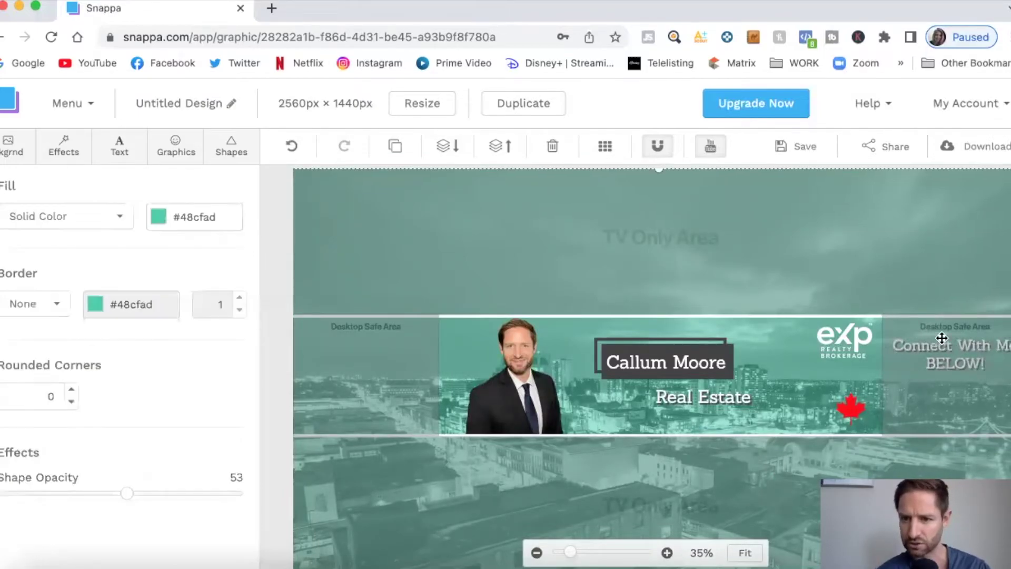
pyautogui.click(953, 363)
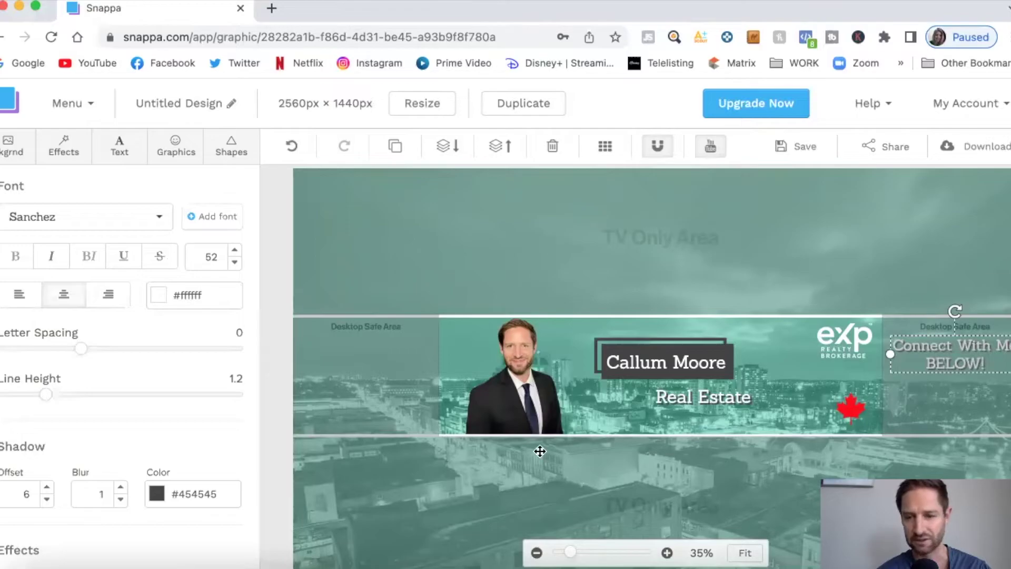
pyautogui.click(876, 299)
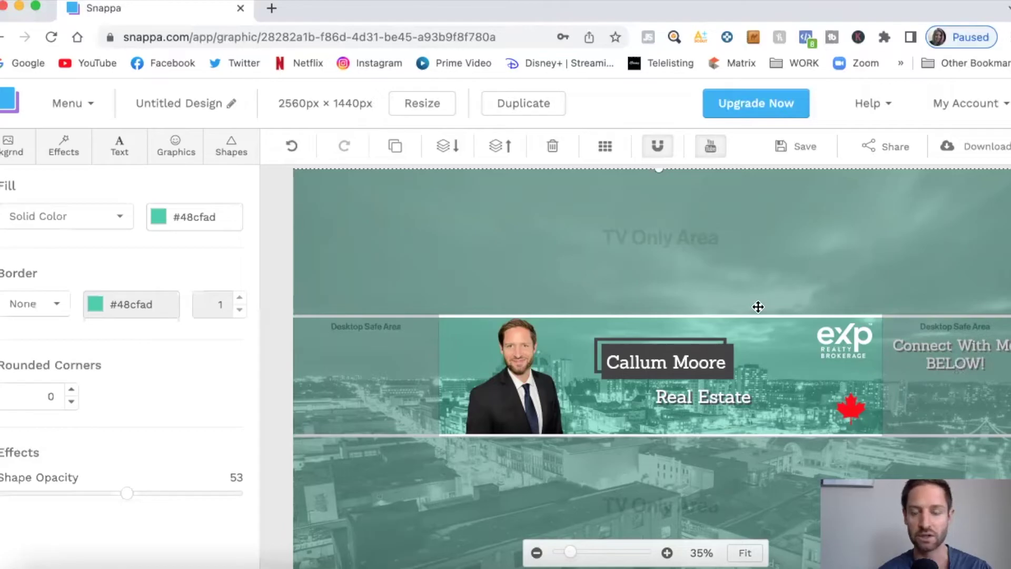
# Add a filled triangle, shrink it below the text and rotate it to point downward
pyautogui.click(232, 147)
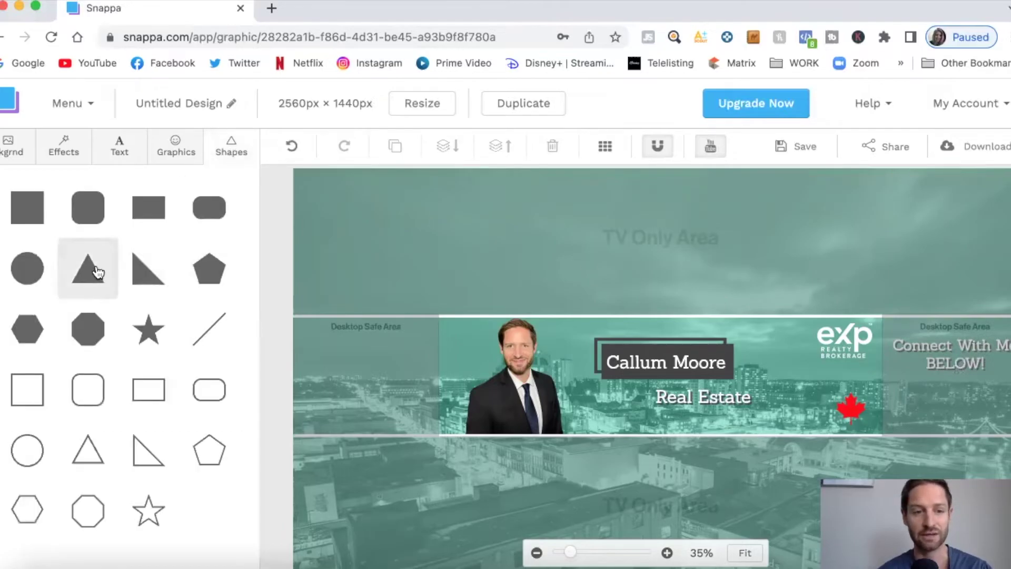
pyautogui.click(98, 272)
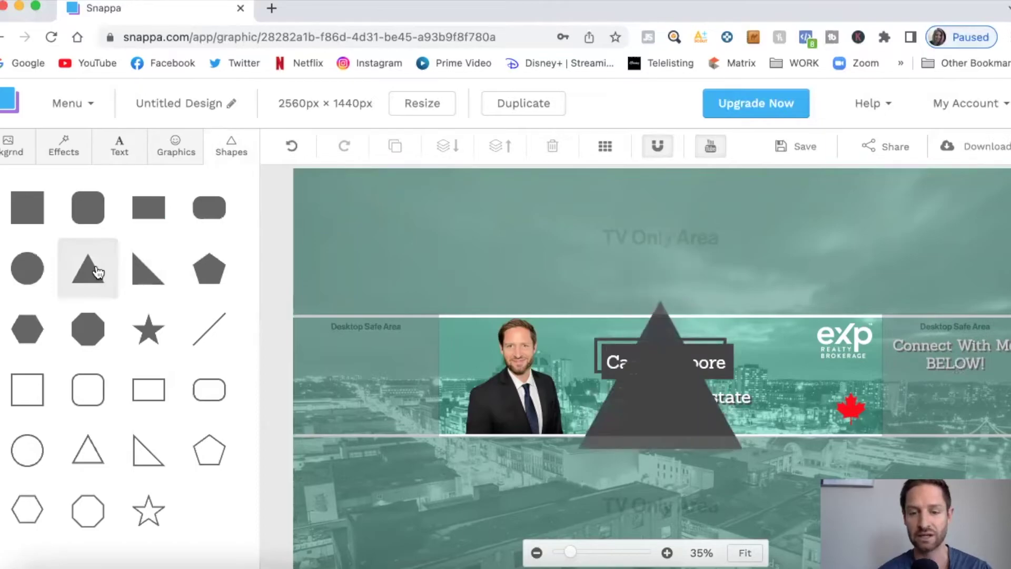
pyautogui.click(654, 374)
pyautogui.moveTo(576, 300); pyautogui.dragTo(959, 415)
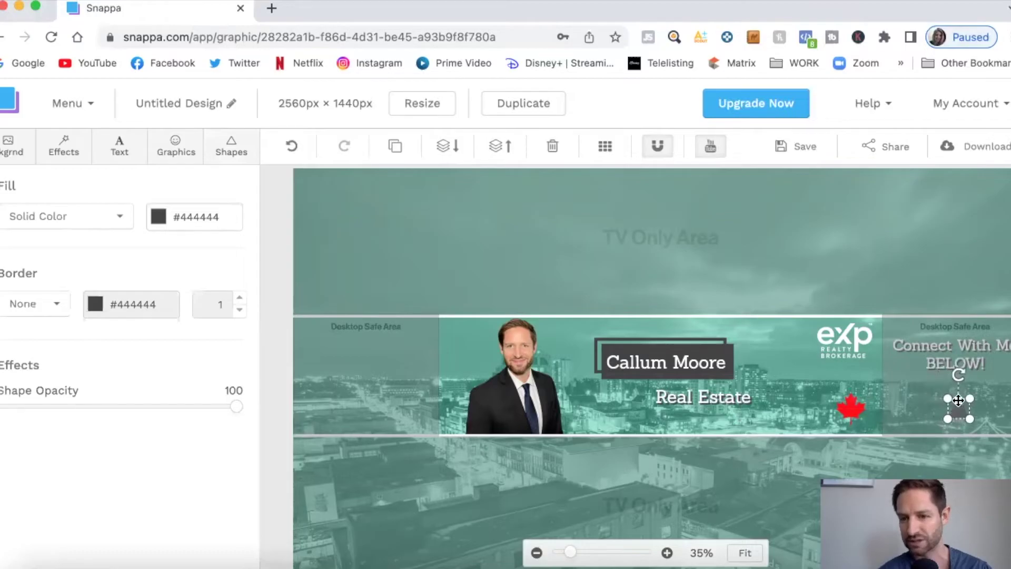
pyautogui.moveTo(957, 378); pyautogui.dragTo(958, 447)
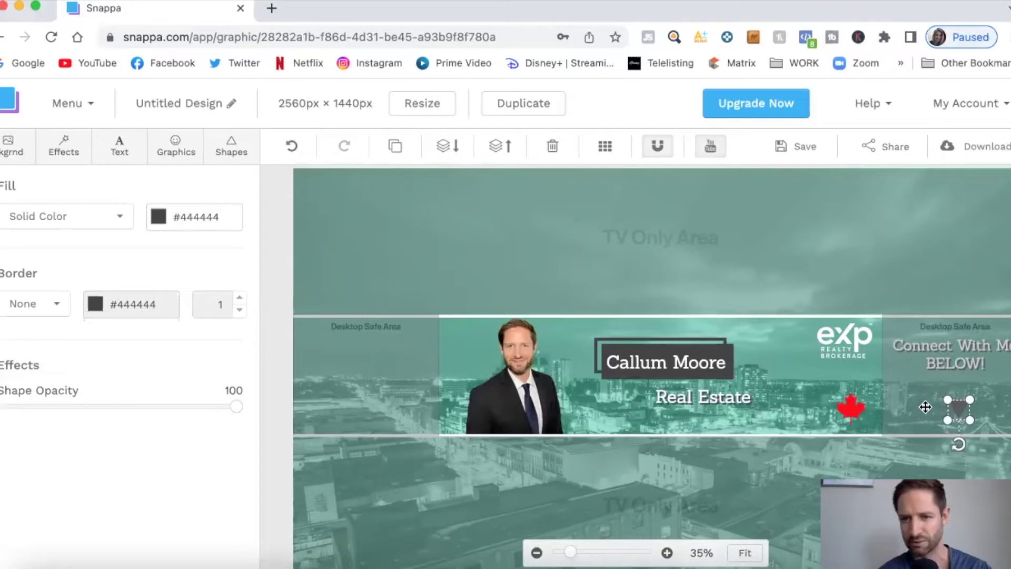
pyautogui.click(402, 309)
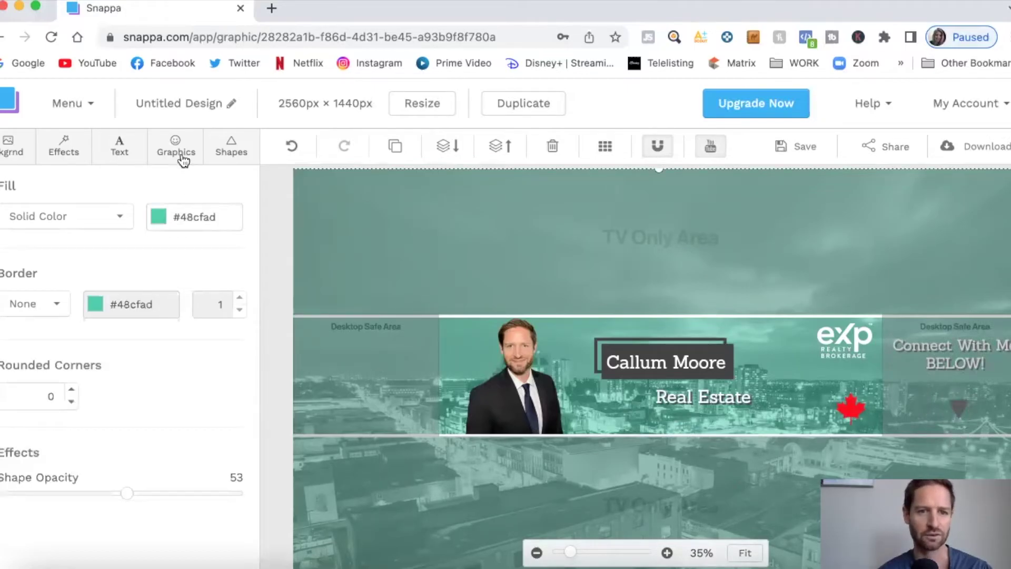
# Add a line shape above the triangle to complete the arrow
pyautogui.click(229, 150)
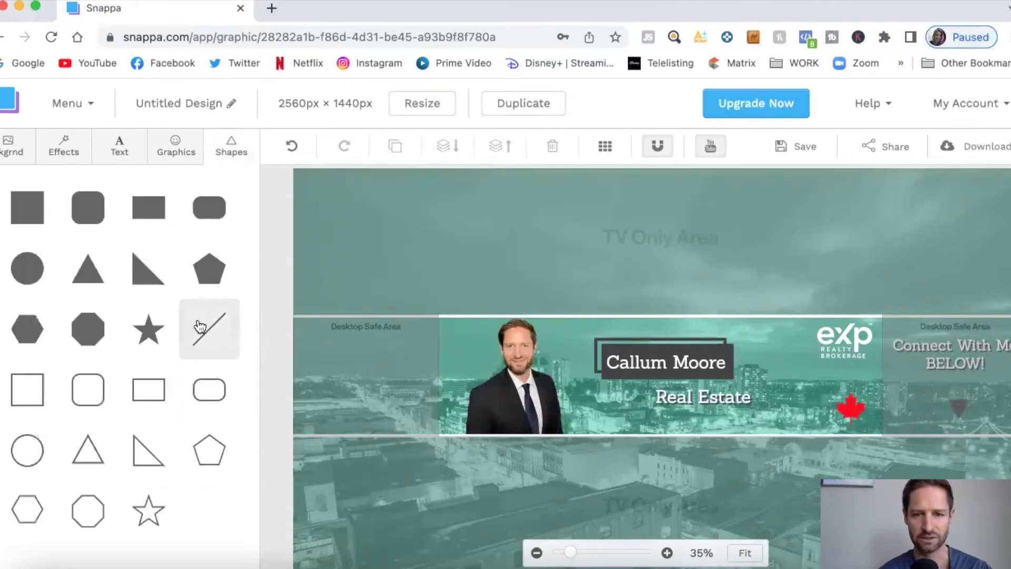
pyautogui.moveTo(200, 326); pyautogui.dragTo(584, 371)
pyautogui.moveTo(683, 451); pyautogui.dragTo(736, 513)
pyautogui.click(781, 461)
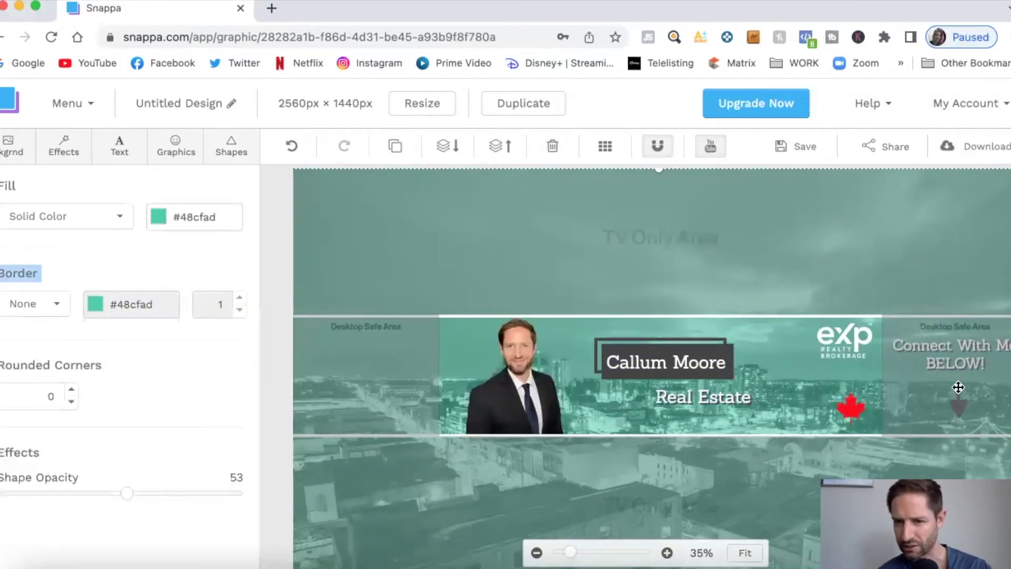
pyautogui.click(954, 361)
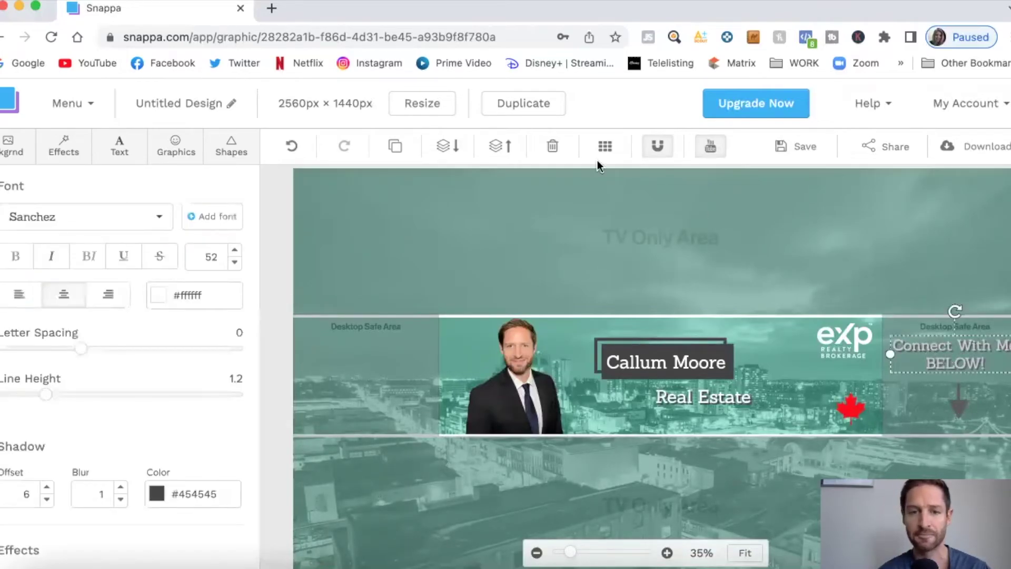
# Duplicate the call-to-action to the left side, reword it 'New Videos Every WEEK!' at size 49
pyautogui.click(396, 148)
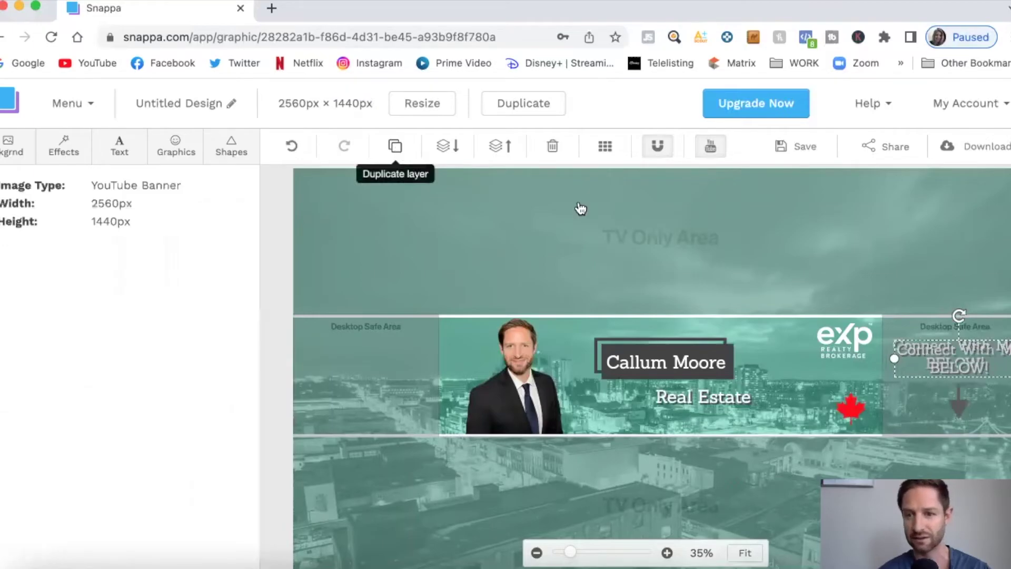
pyautogui.moveTo(859, 362); pyautogui.dragTo(363, 367)
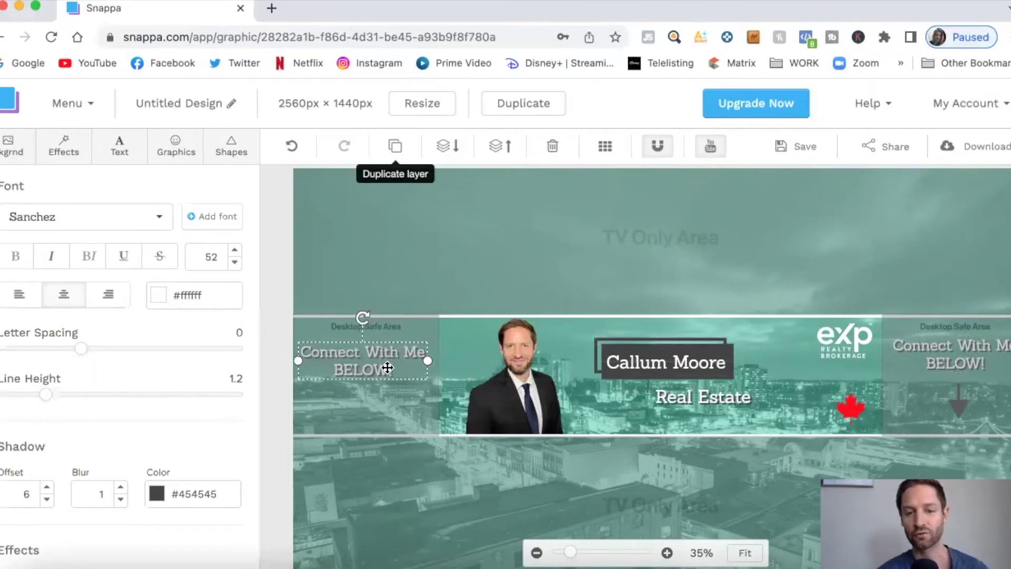
pyautogui.doubleClick(387, 368)
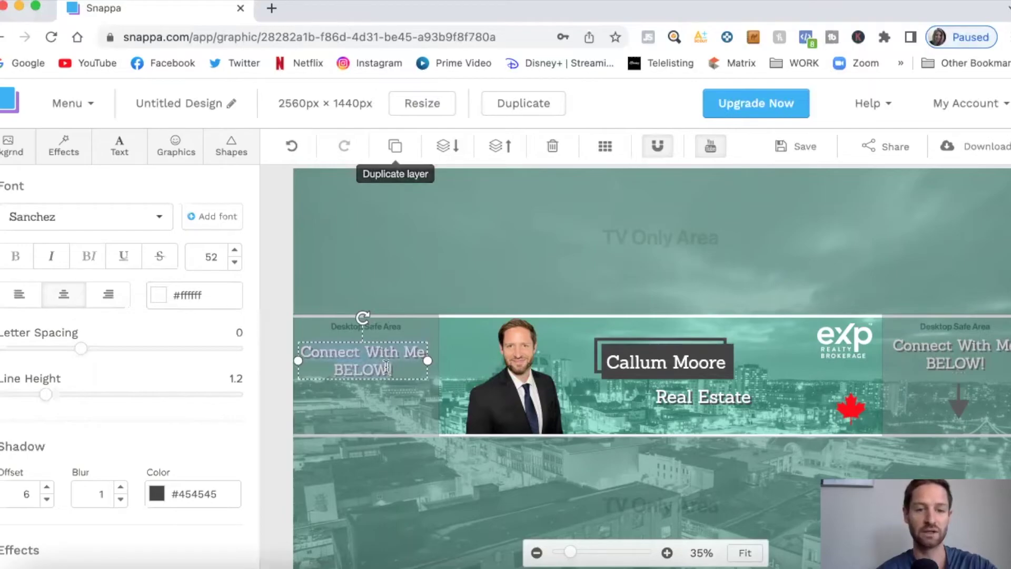
pyautogui.write('Weekly Videos!')
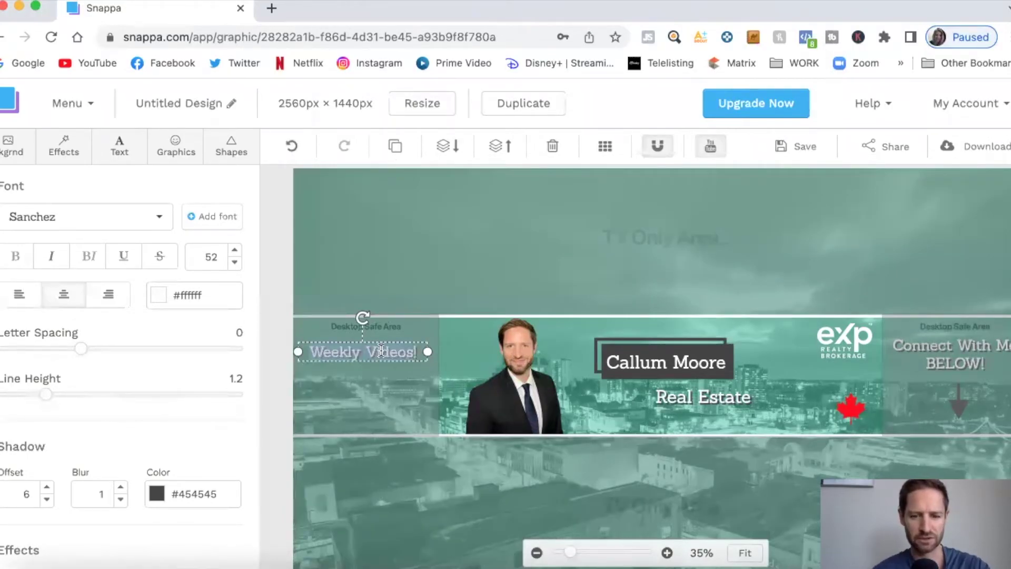
pyautogui.hotkey('ctrl', 'a')
pyautogui.write('New Video')
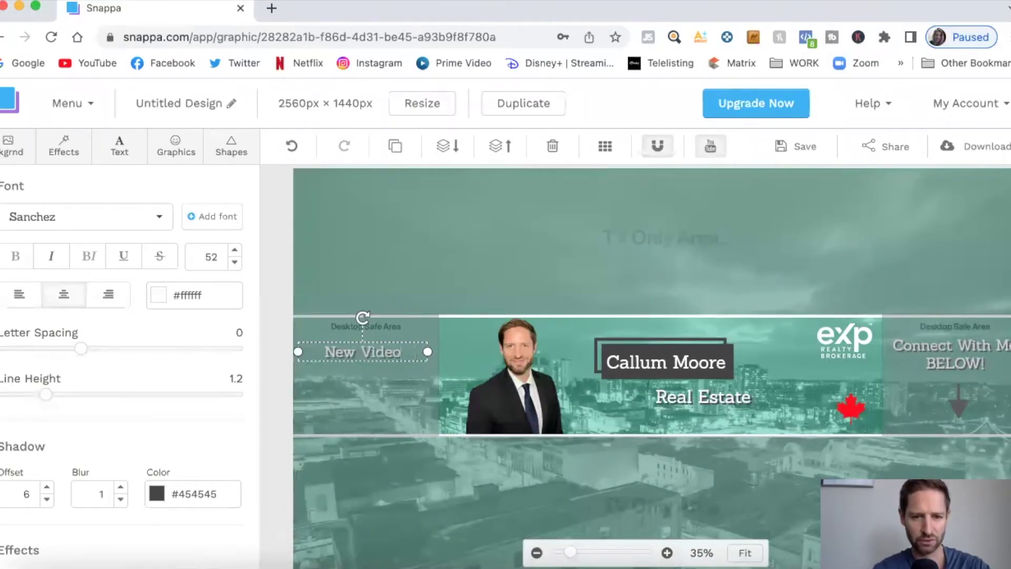
pyautogui.write('s Every')
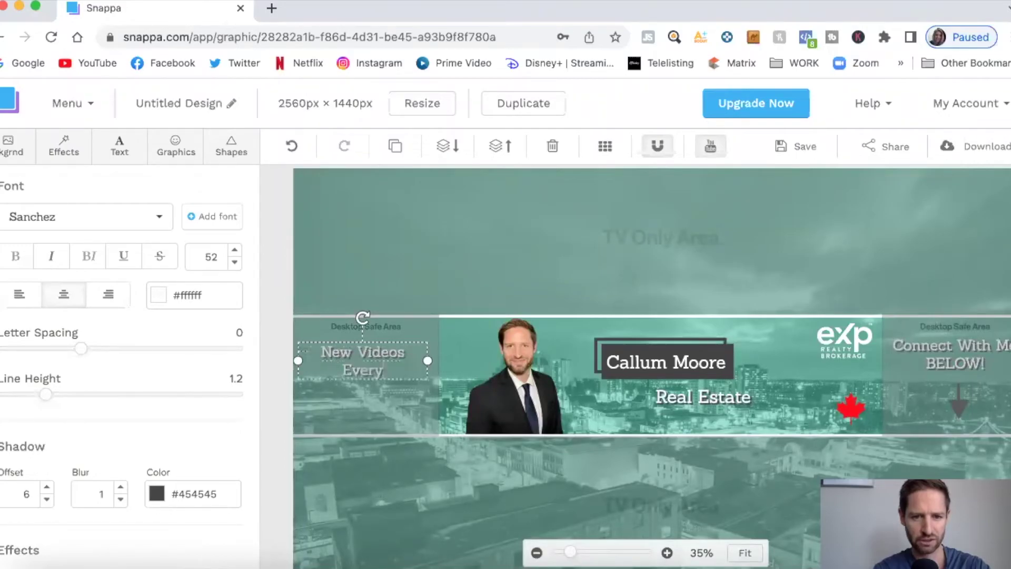
pyautogui.write(' WEEK')
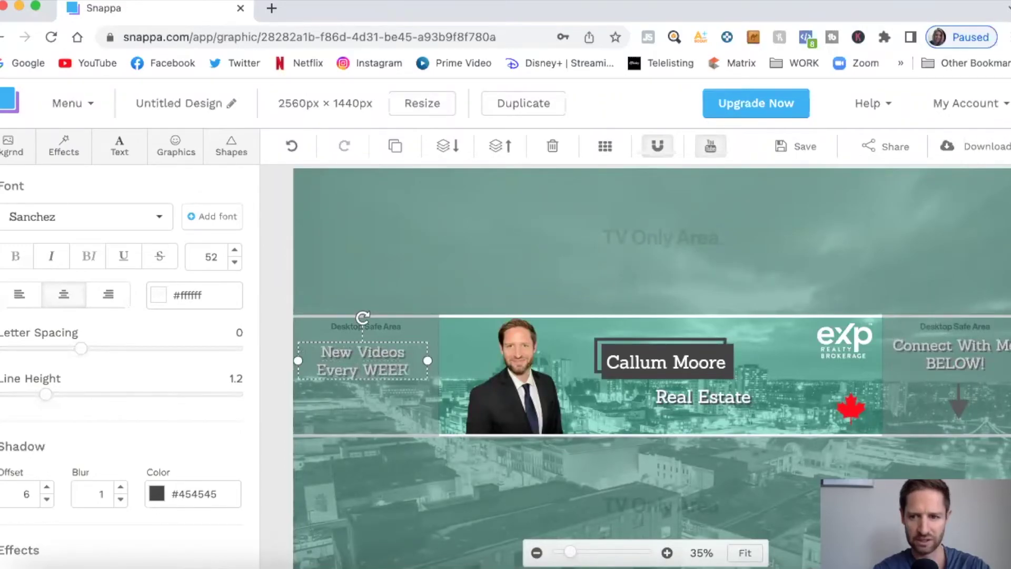
pyautogui.write('!')
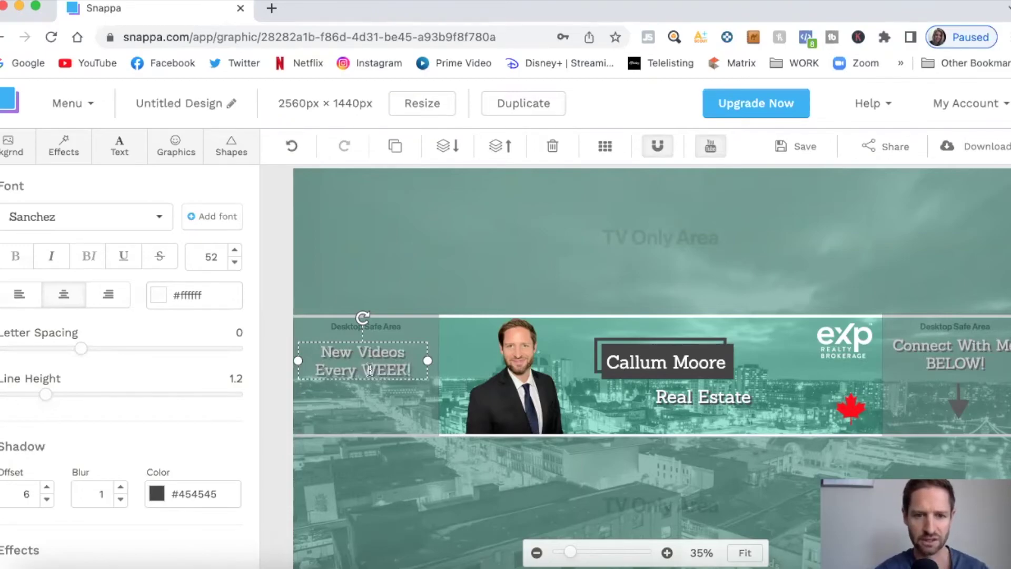
pyautogui.click(235, 262)
pyautogui.click(235, 262)
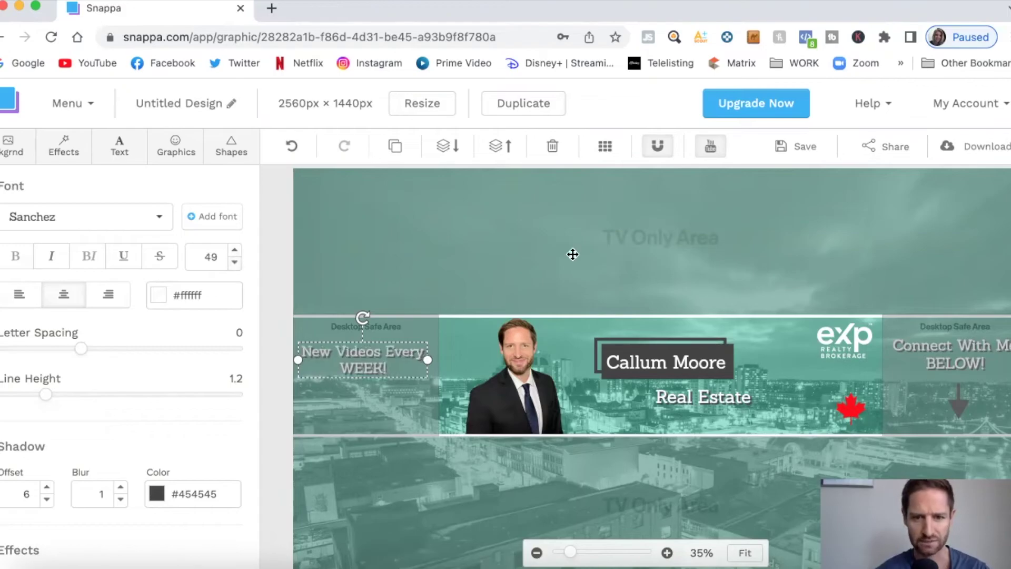
pyautogui.click(594, 261)
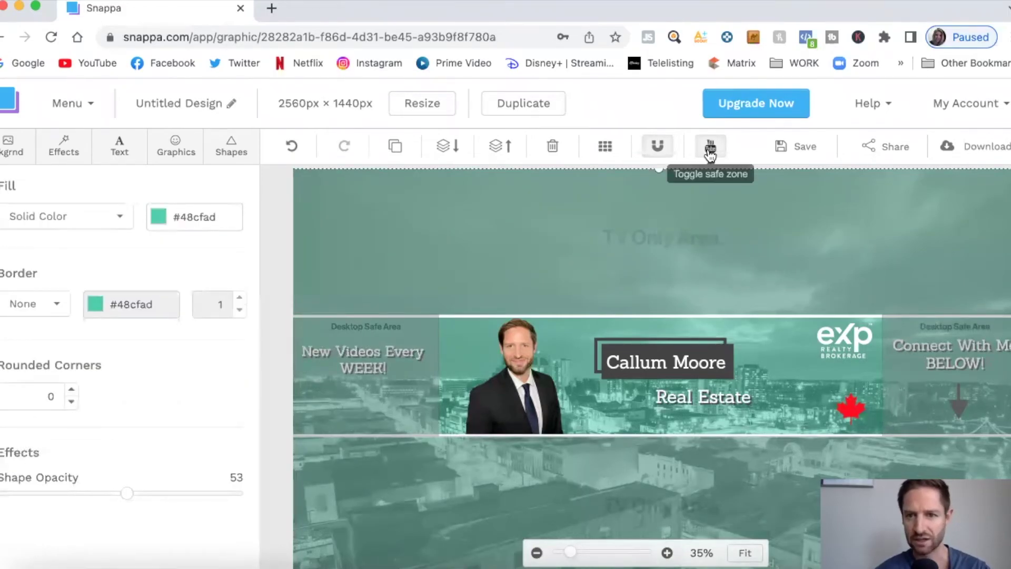
pyautogui.click(710, 149)
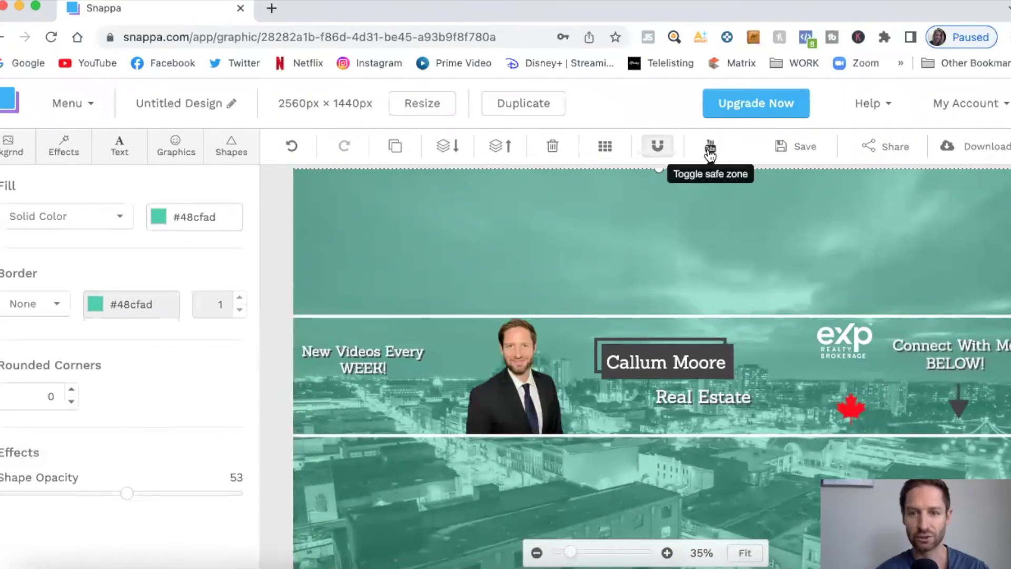
pyautogui.click(710, 149)
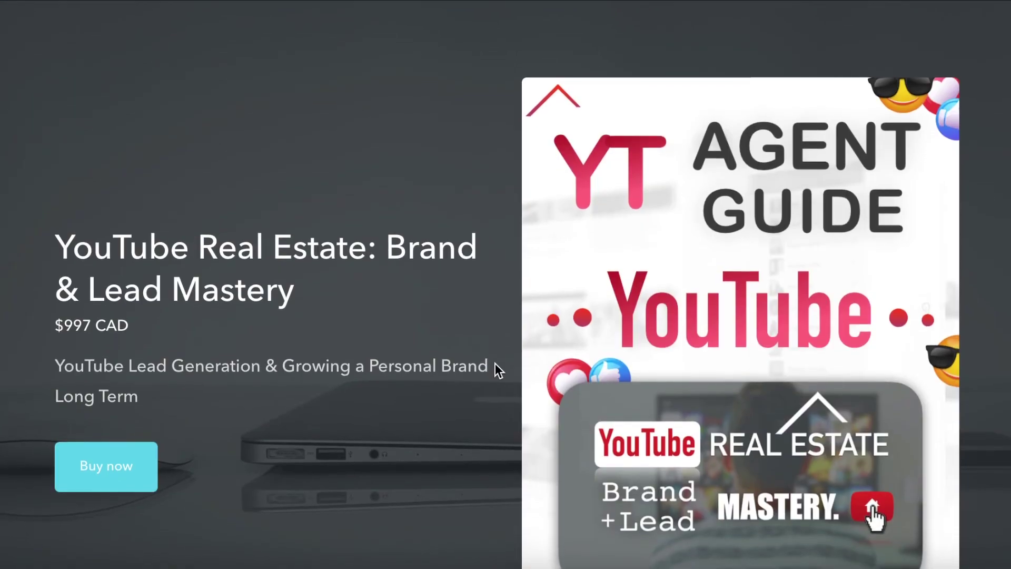
# Scroll down the YouTube Real Estate: Brand & Lead Mastery course sales page
pyautogui.scroll(-1, 497, 372)
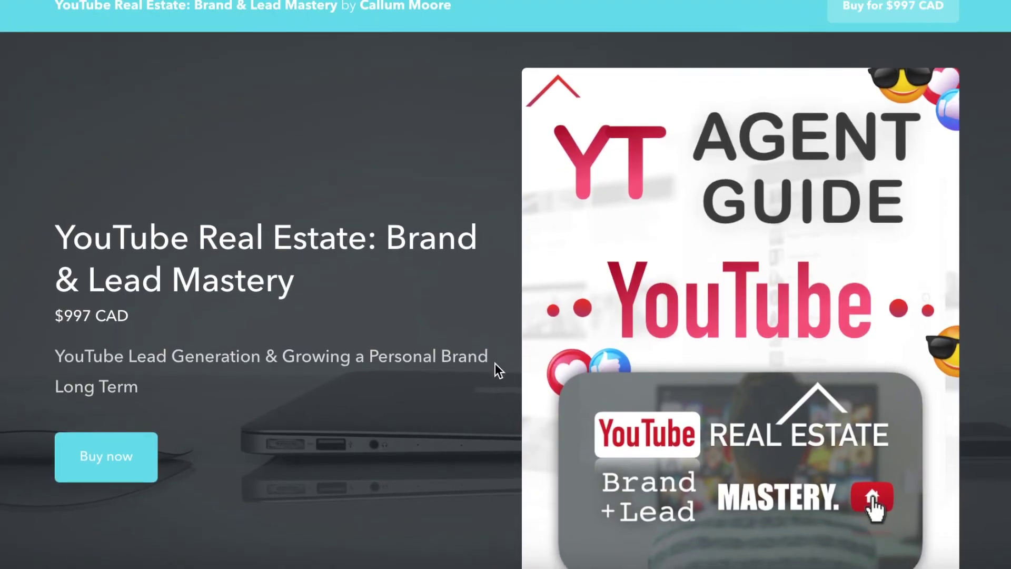